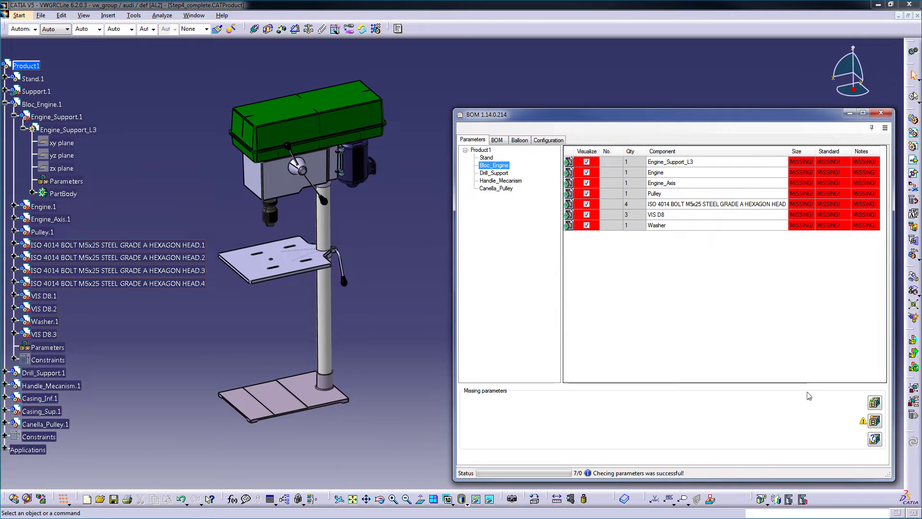
# Insert the missing Size, Standard and Notes parameters into the BOM components and confirm.
pyautogui.click(875, 421)
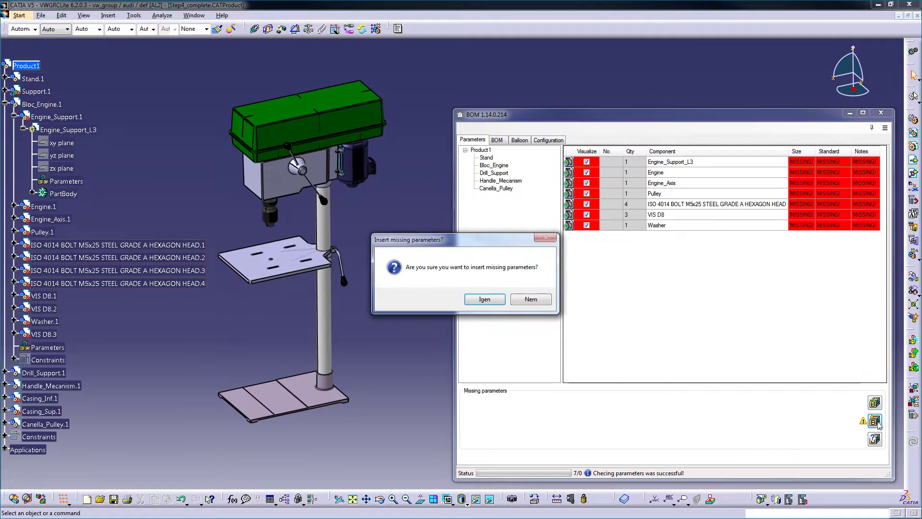
pyautogui.click(491, 301)
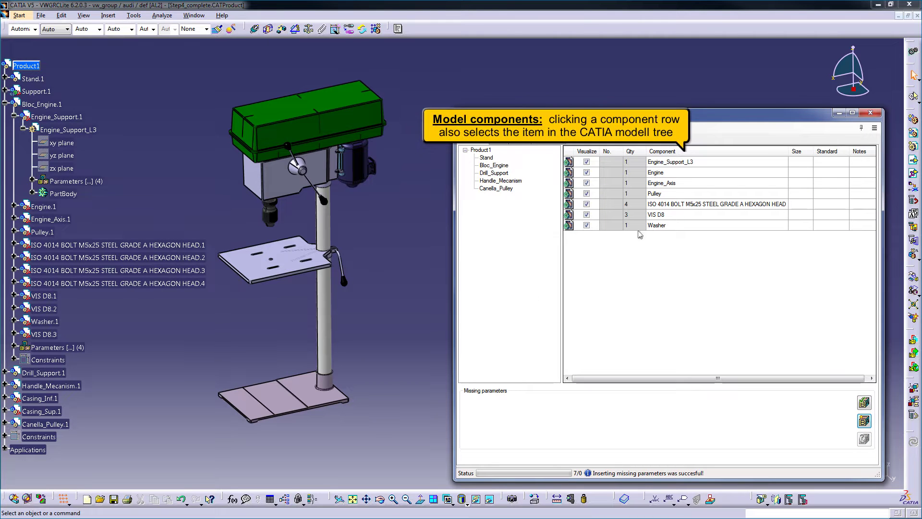
# Set Engine_Support_L3's Size to 60x70x5 and check it in the model parameters.
pyautogui.click(758, 166)
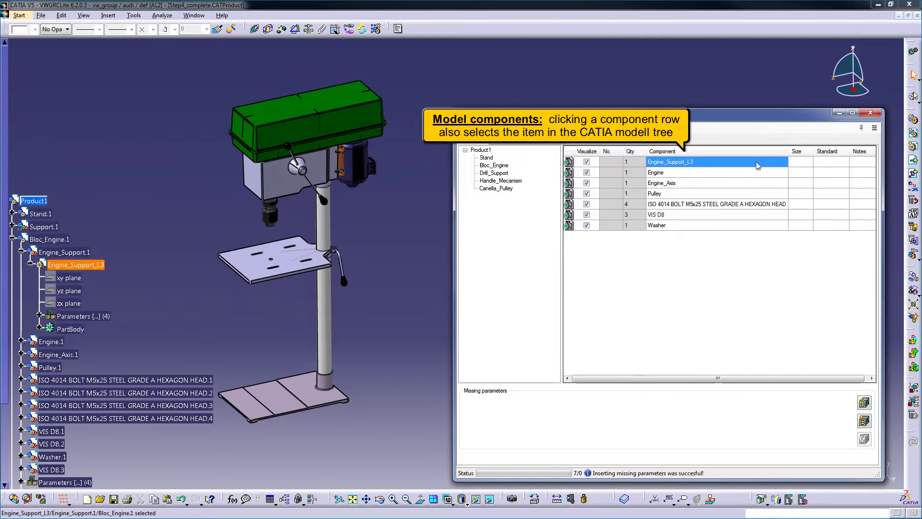
pyautogui.click(700, 174)
pyautogui.click(699, 184)
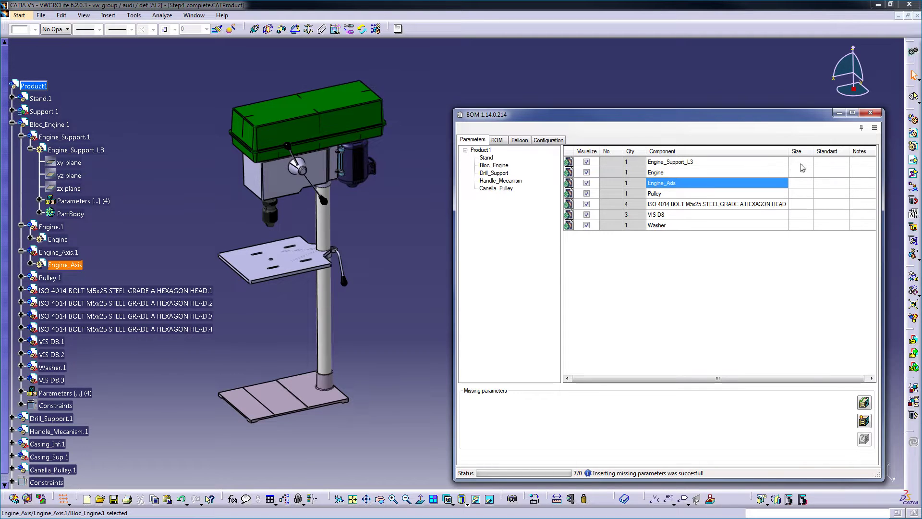
pyautogui.click(801, 164)
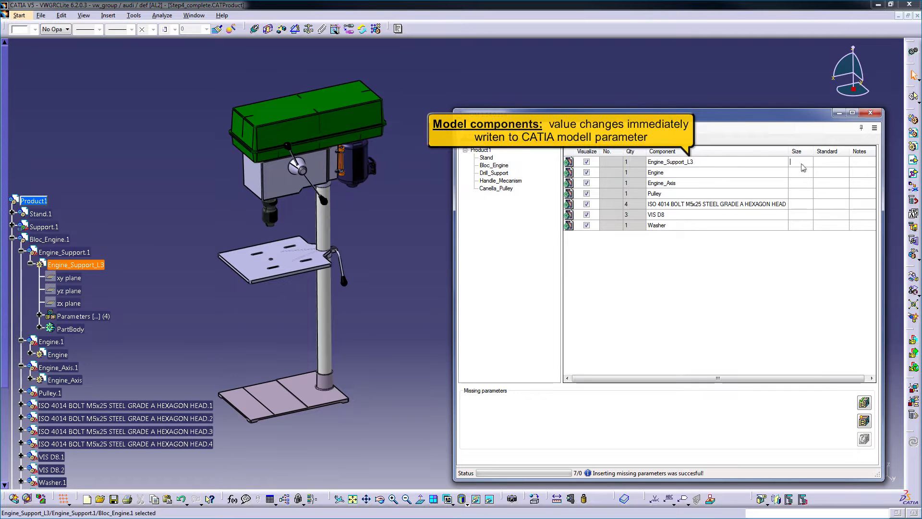
pyautogui.write('60x70x5')
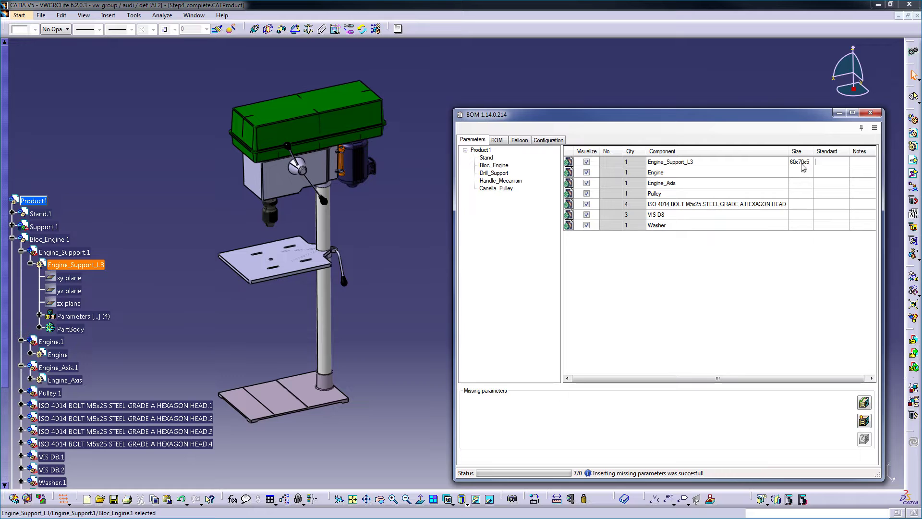
pyautogui.click(40, 315)
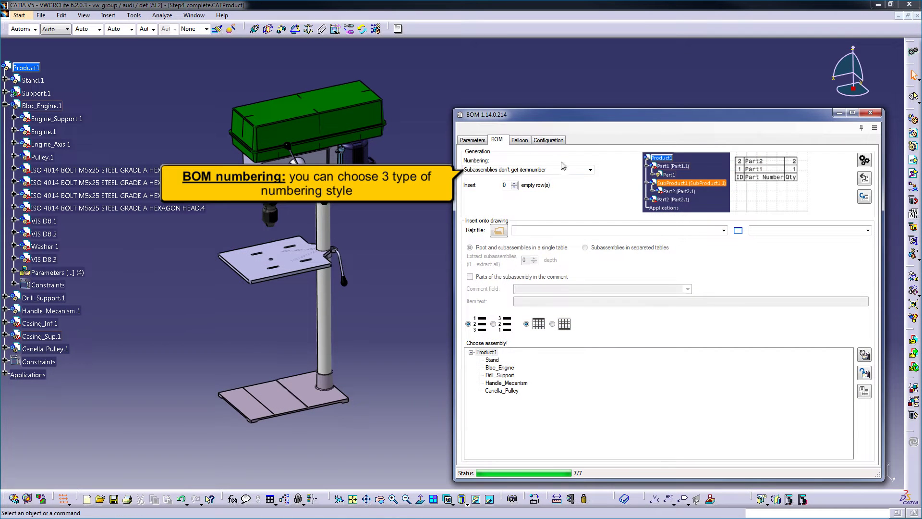
# Use X.X numbering for subassemblies with 2 empty rows inserted.
pyautogui.click(563, 168)
pyautogui.click(580, 194)
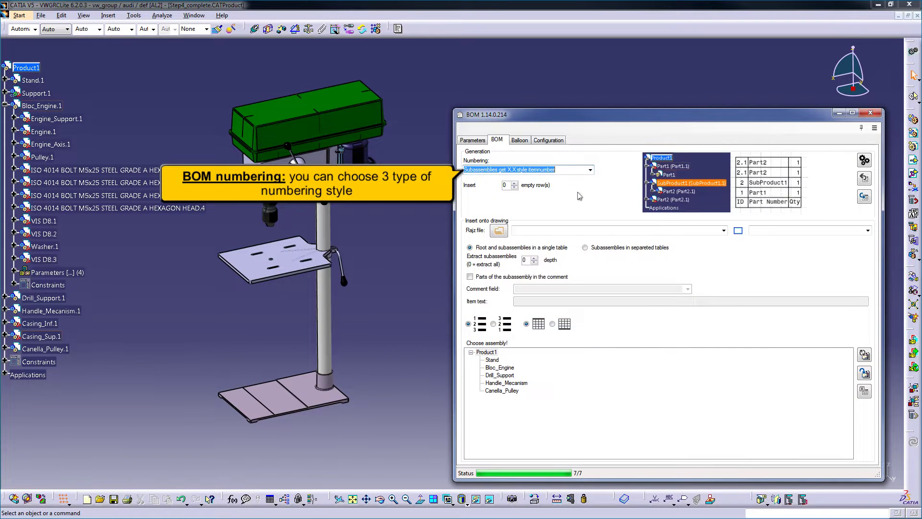
pyautogui.click(515, 184)
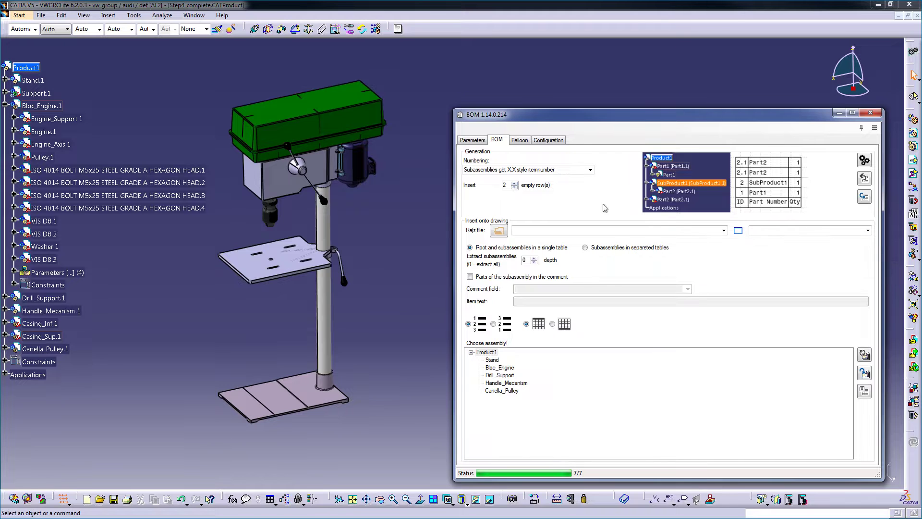
# Target the BOM at STEP4_DRAWING.CATDrawing Sheet.1, checking the drawing window.
pyautogui.click(724, 230)
pyautogui.click(680, 239)
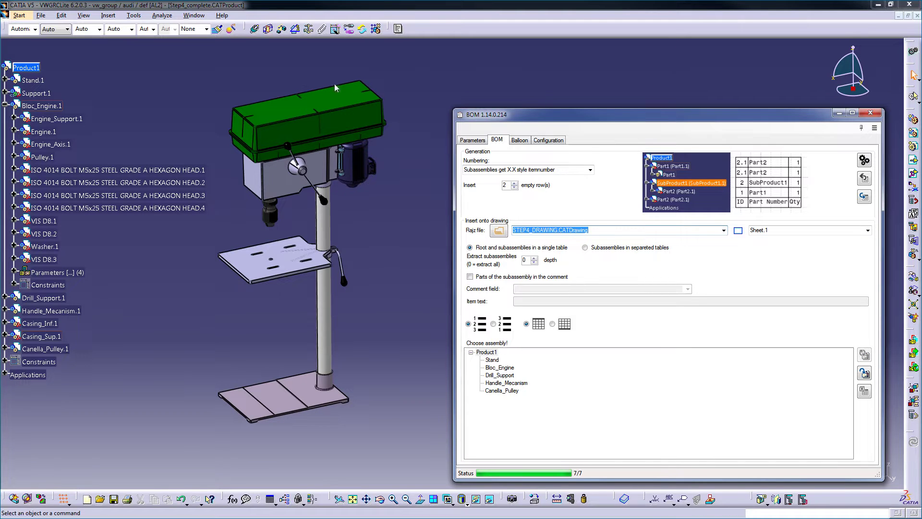
pyautogui.click(194, 15)
pyautogui.click(213, 88)
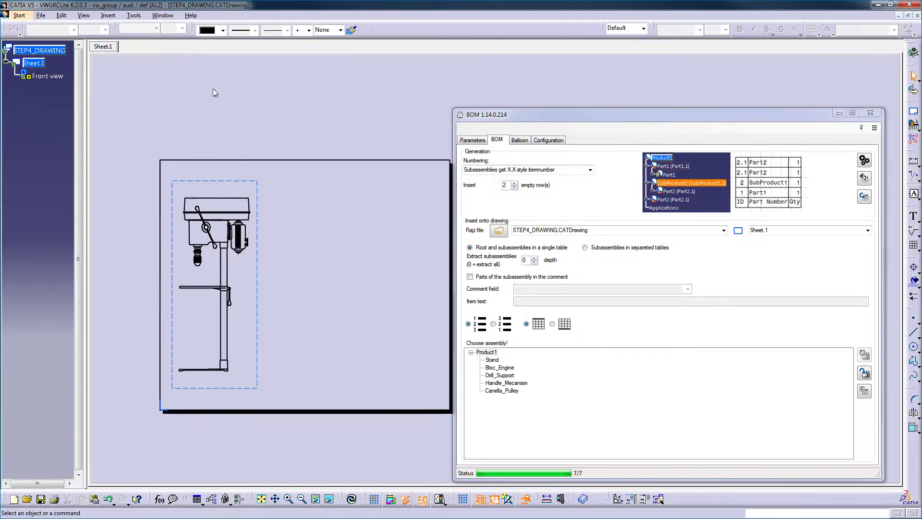
pyautogui.click(163, 16)
pyautogui.click(174, 77)
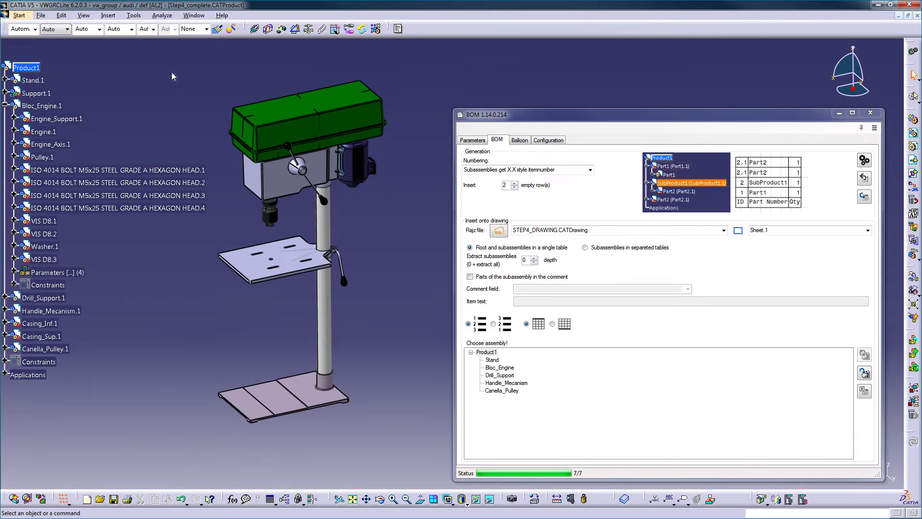
# List subassembly parts in the Notes comment, with item text 'Parts:'.
pyautogui.click(504, 277)
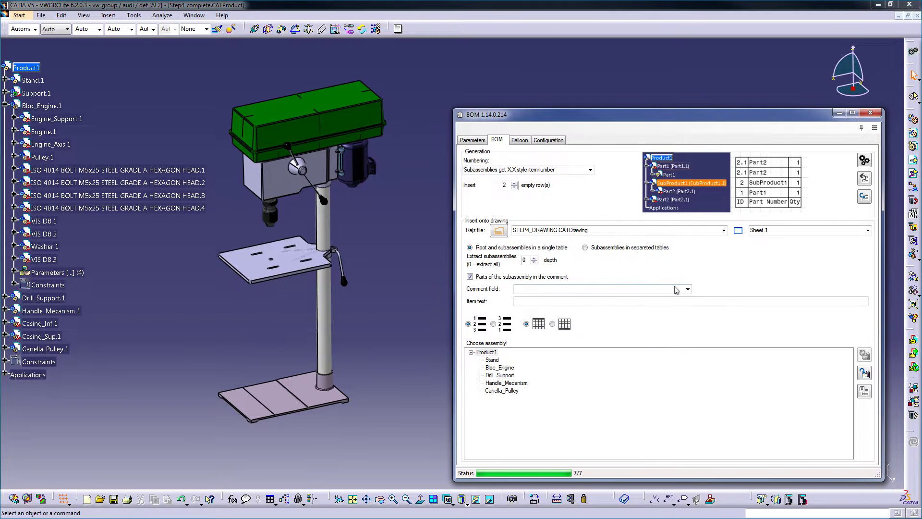
pyautogui.click(688, 289)
pyautogui.click(623, 300)
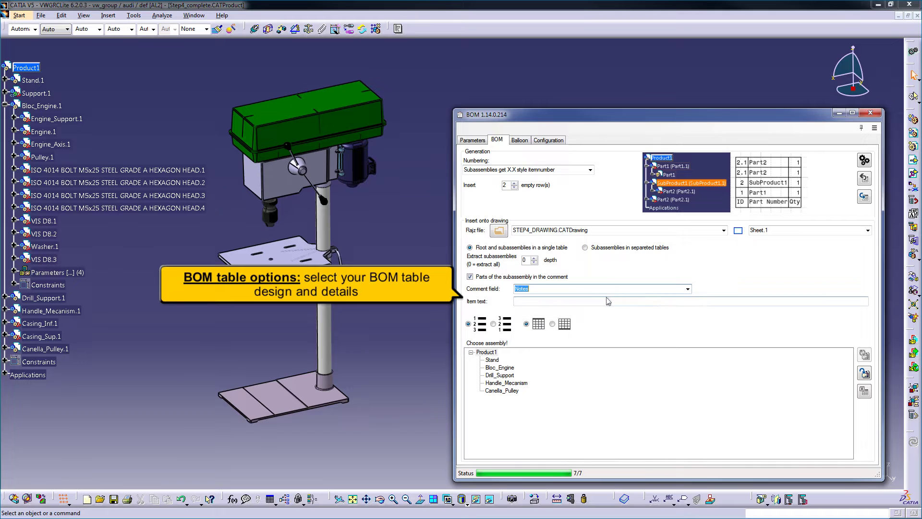
pyautogui.click(554, 299)
pyautogui.write('Parts')
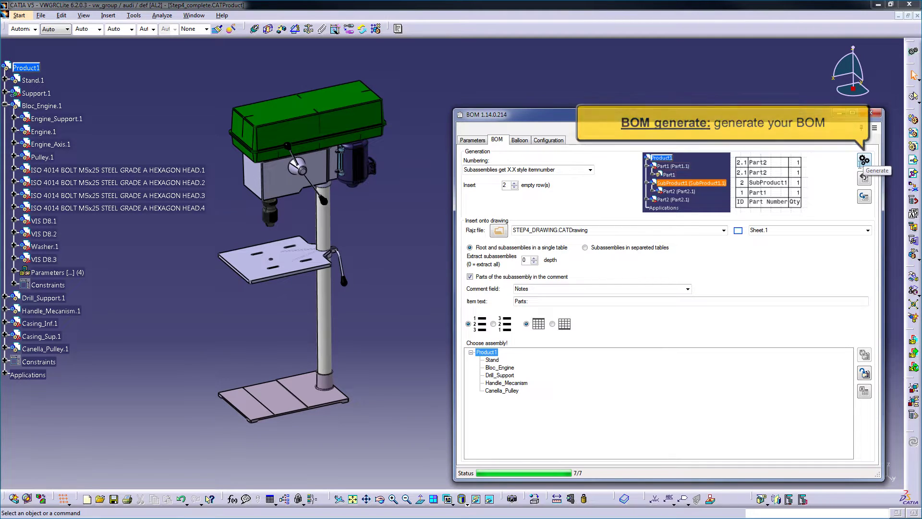
# Overwrite the BOM database and verify Bloc_Engine parts are numbered 3.1 to 3.7.
pyautogui.click(864, 160)
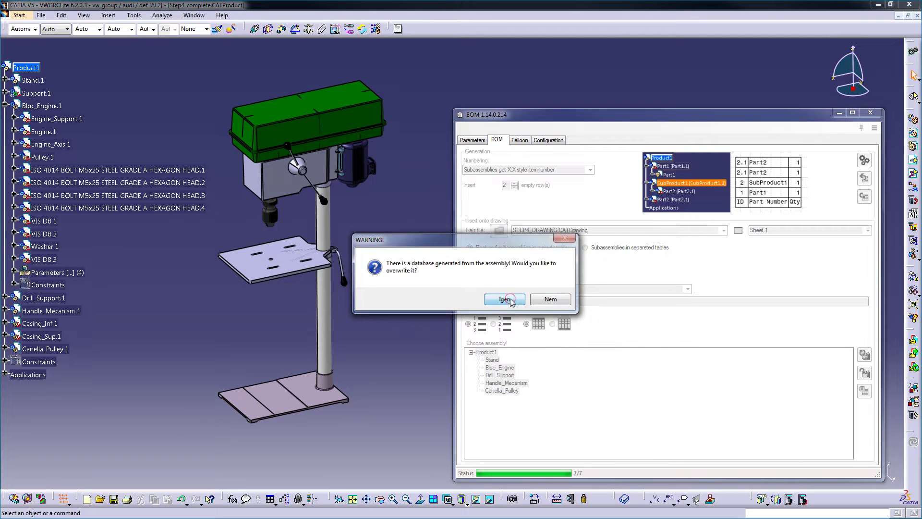
pyautogui.click(504, 298)
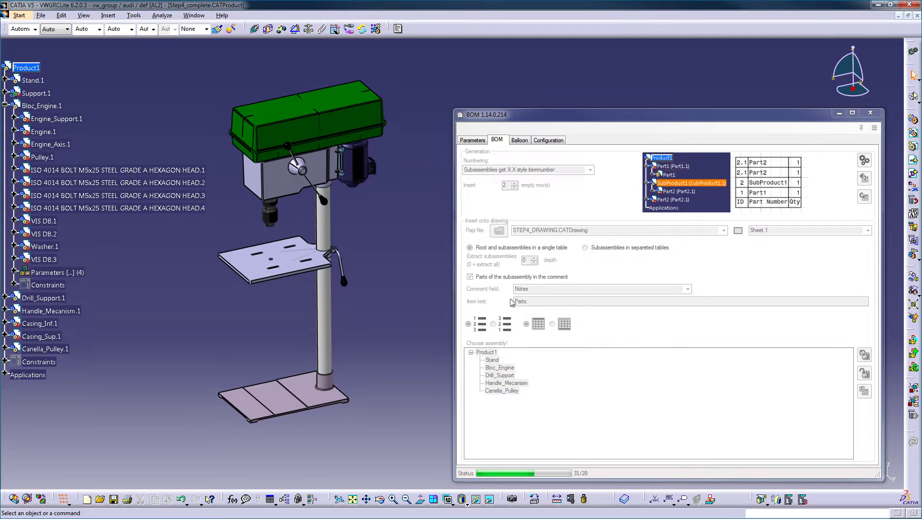
pyautogui.click(482, 142)
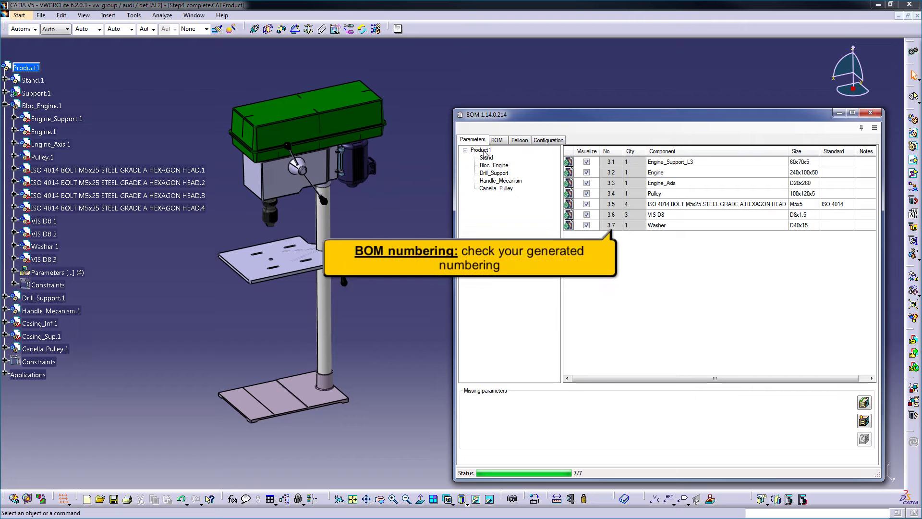
pyautogui.click(484, 151)
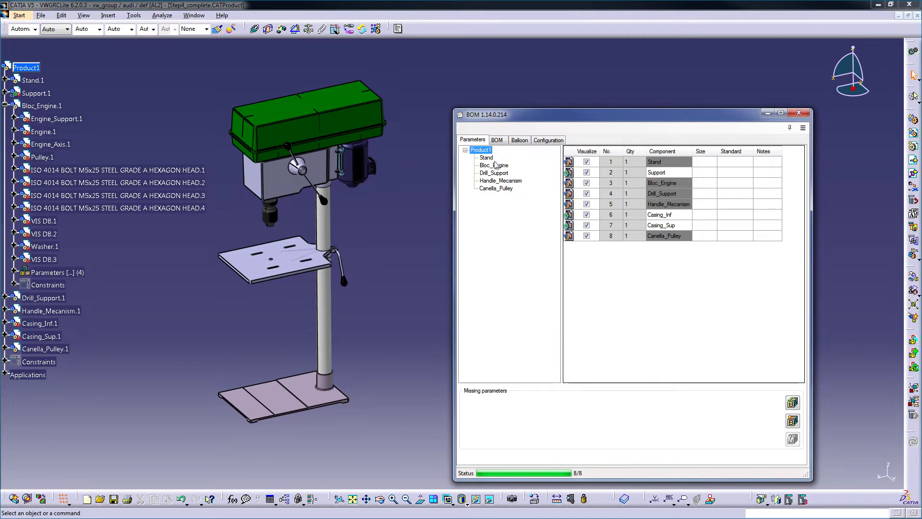
pyautogui.click(497, 166)
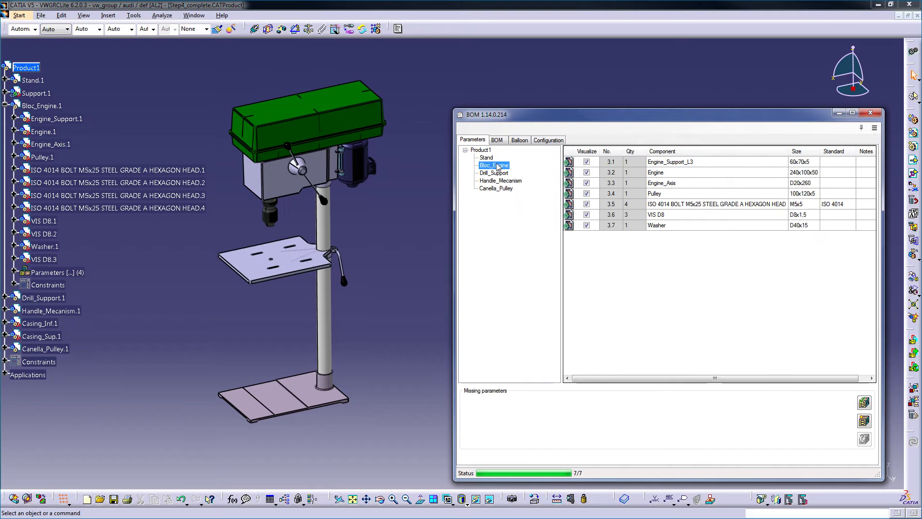
pyautogui.click(497, 140)
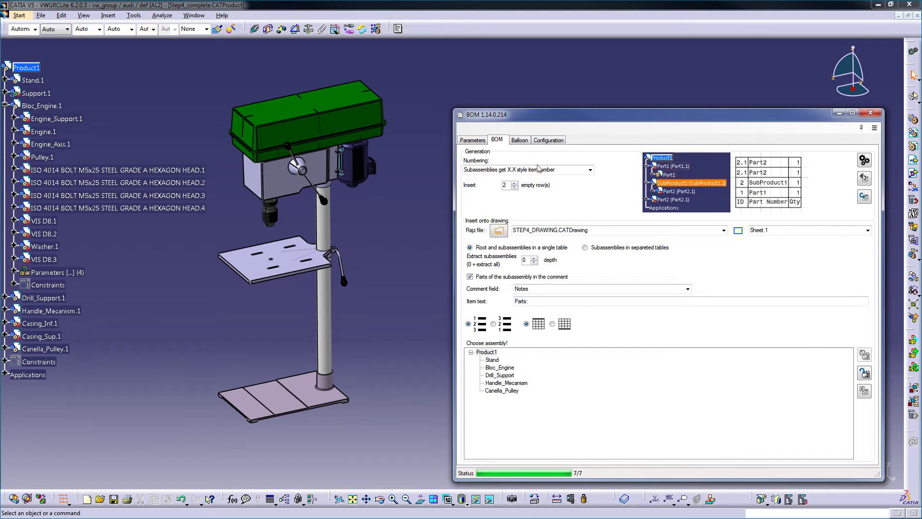
# Place the BOM table on Sheet.1 and reposition the drill press front view.
pyautogui.click(865, 373)
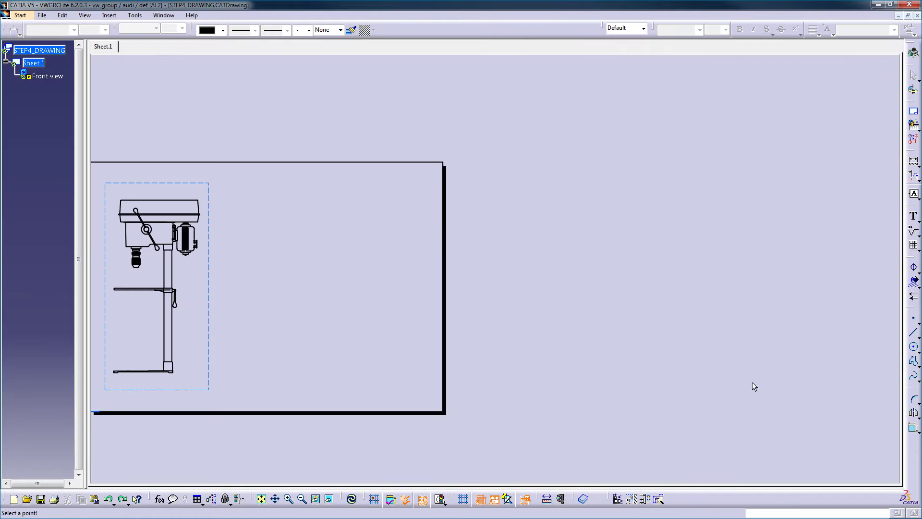
pyautogui.click(442, 408)
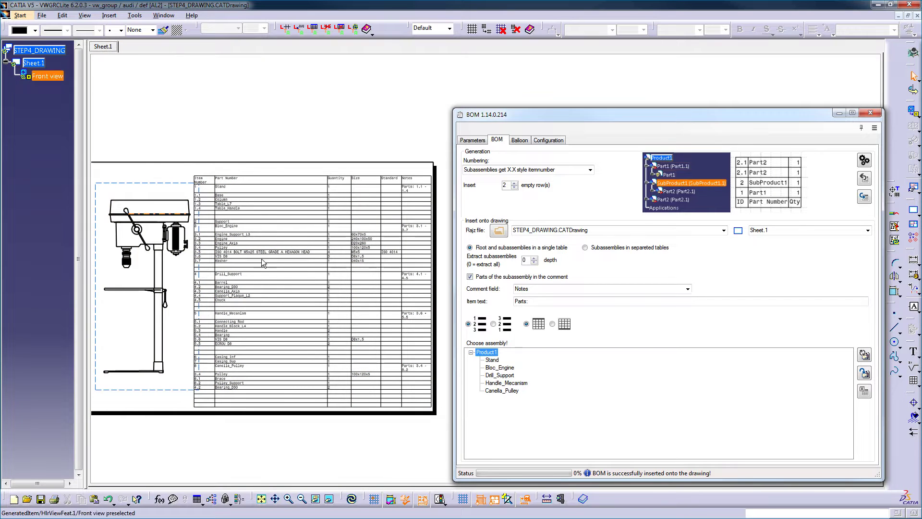
pyautogui.click(175, 191)
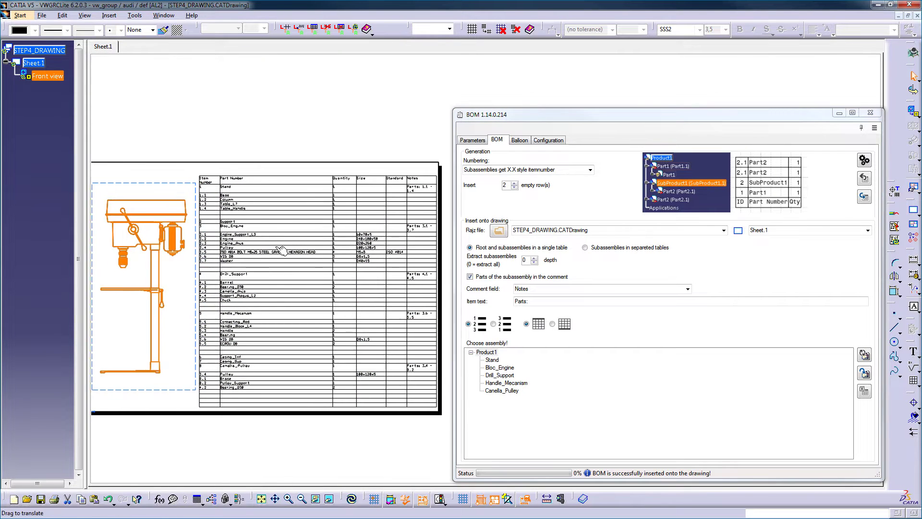
pyautogui.moveTo(278, 241)
pyautogui.keyDown('ctrl'); pyautogui.mouseDown(button='middle')
pyautogui.moveTo(279, 214)
pyautogui.moveTo(347, 216)
pyautogui.mouseUp(button='middle'); pyautogui.keyUp('ctrl')
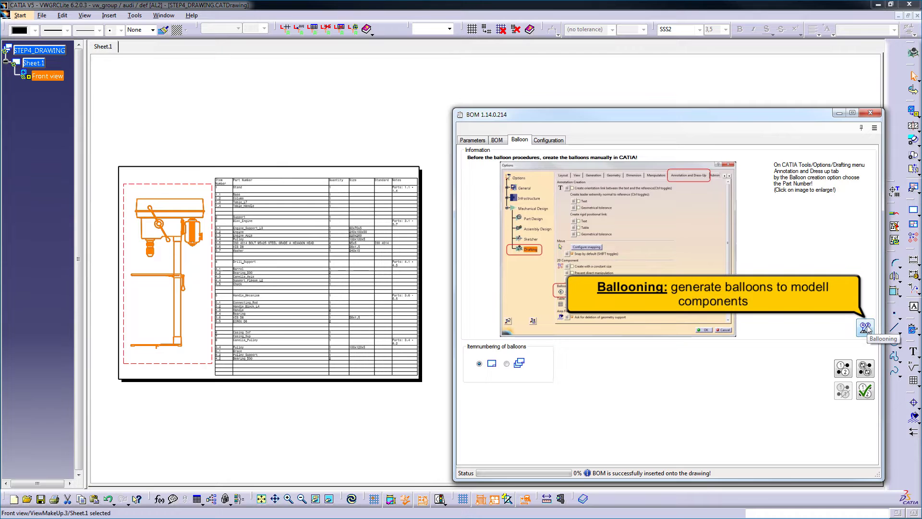
# Generate balloons on the front view and renumber them to BOM item numbers.
pyautogui.click(865, 328)
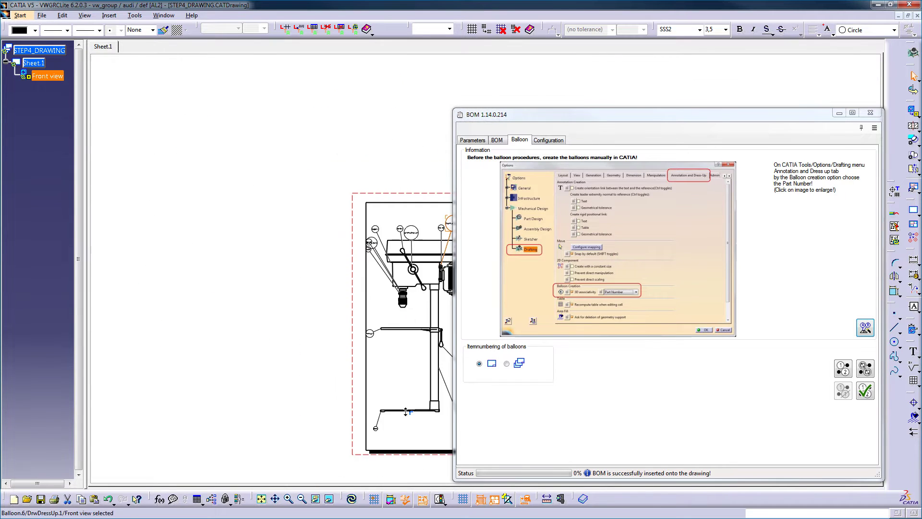
pyautogui.click(844, 369)
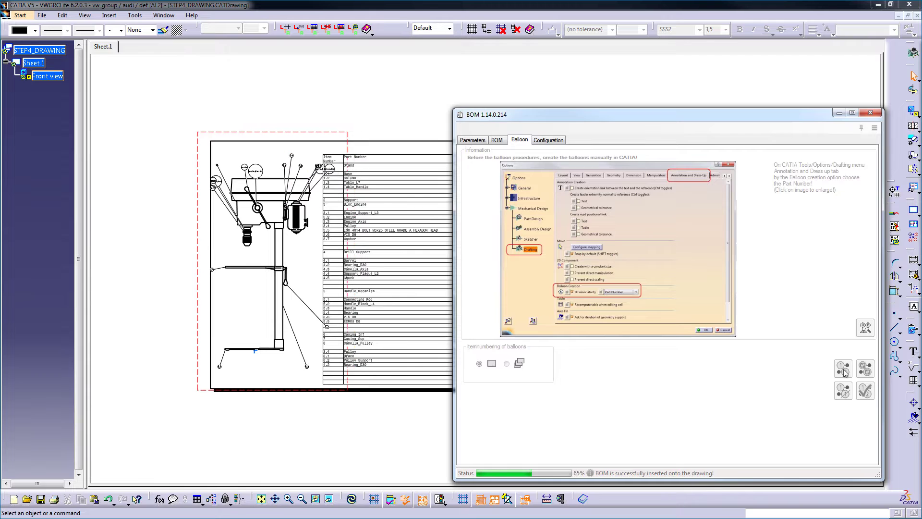
pyautogui.click(555, 303)
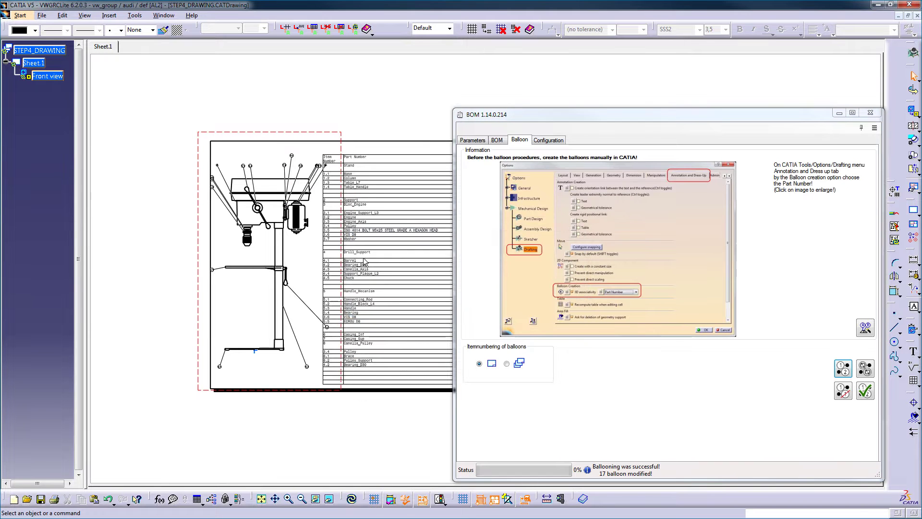
# Zoom in on the drill and drag overlapping balloons 4.1 and 4.5 apart.
pyautogui.scroll(5, 364, 261)
pyautogui.moveTo(363, 260); pyautogui.dragTo(219, 256, button='middle')
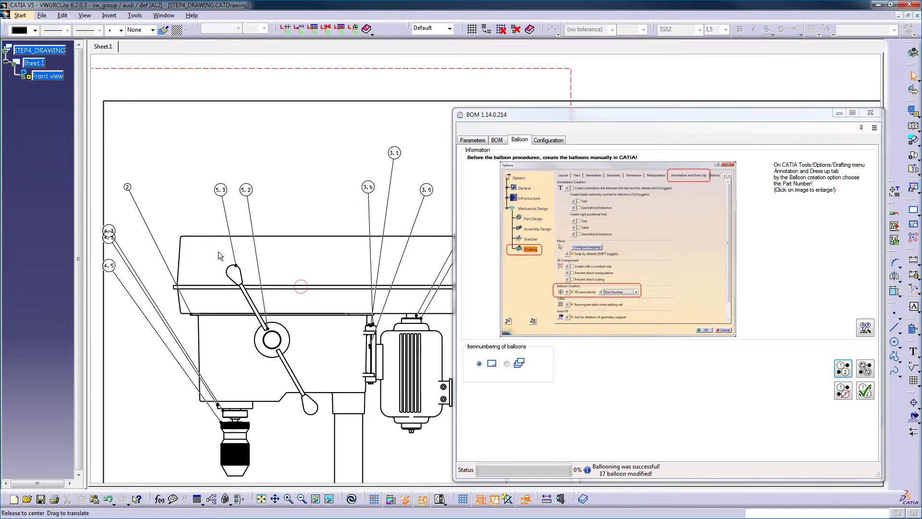
pyautogui.scroll(3, 218, 252)
pyautogui.moveTo(110, 258); pyautogui.dragTo(127, 317)
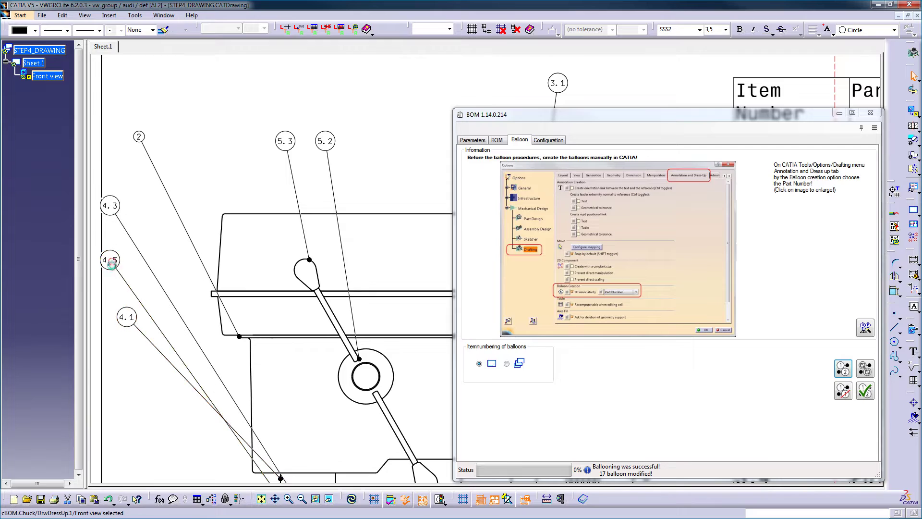
pyautogui.moveTo(112, 261); pyautogui.dragTo(116, 394)
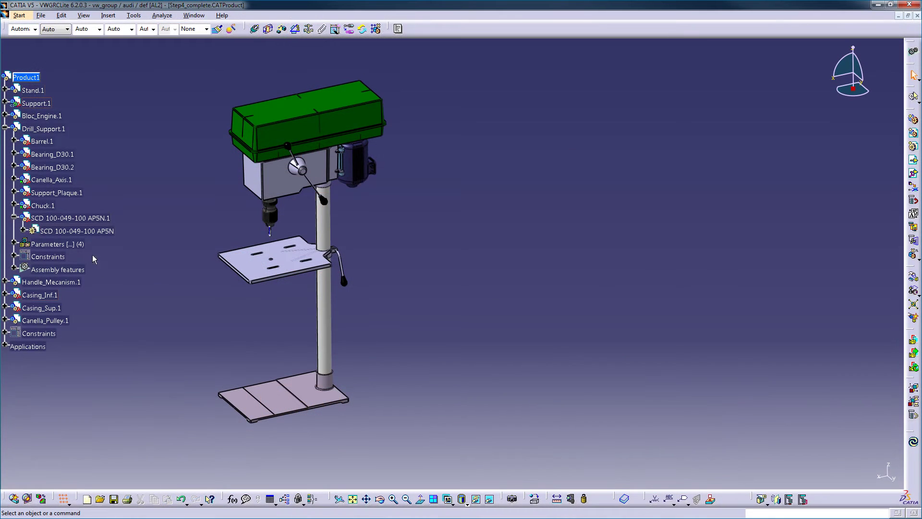
# Select the new SCD 100-049-100 AP5N part and launch the BOM tool, acknowledging the warning.
pyautogui.click(92, 219)
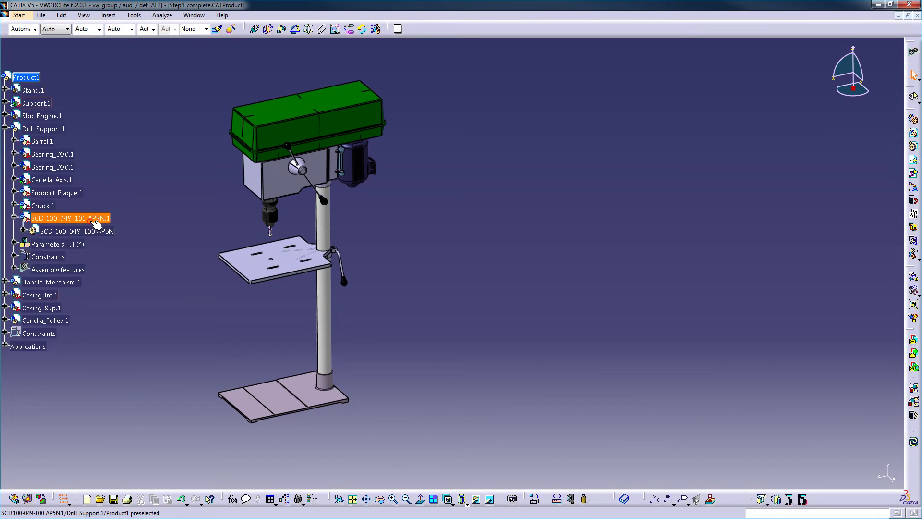
pyautogui.click(398, 30)
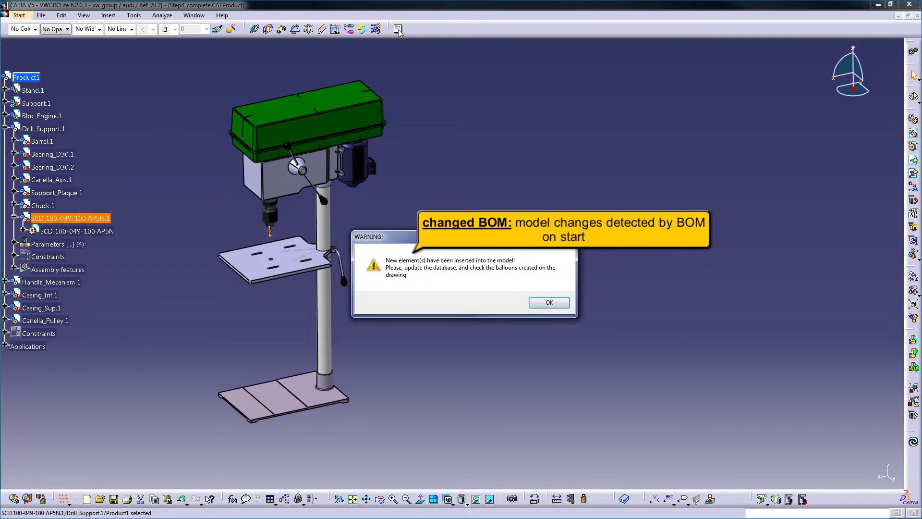
pyautogui.click(549, 303)
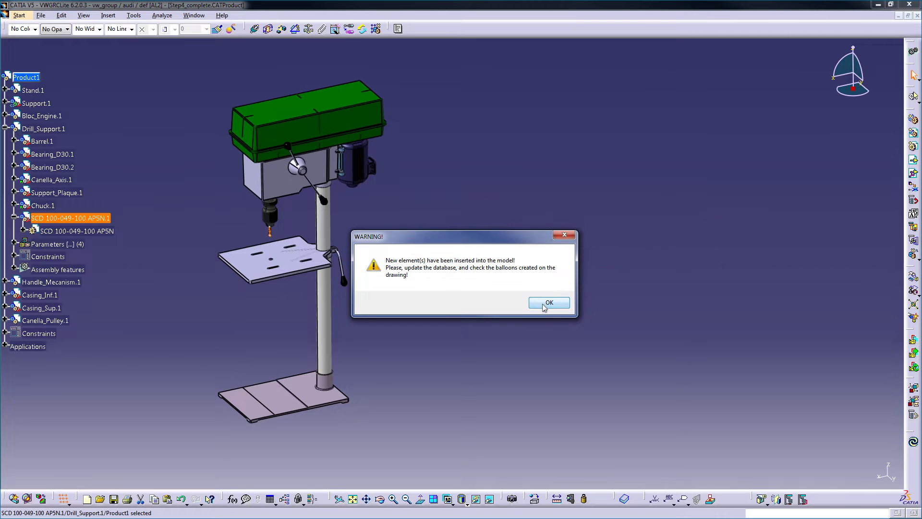
# List Drill_Support's components and insert the new part's missing parameters.
pyautogui.click(293, 114)
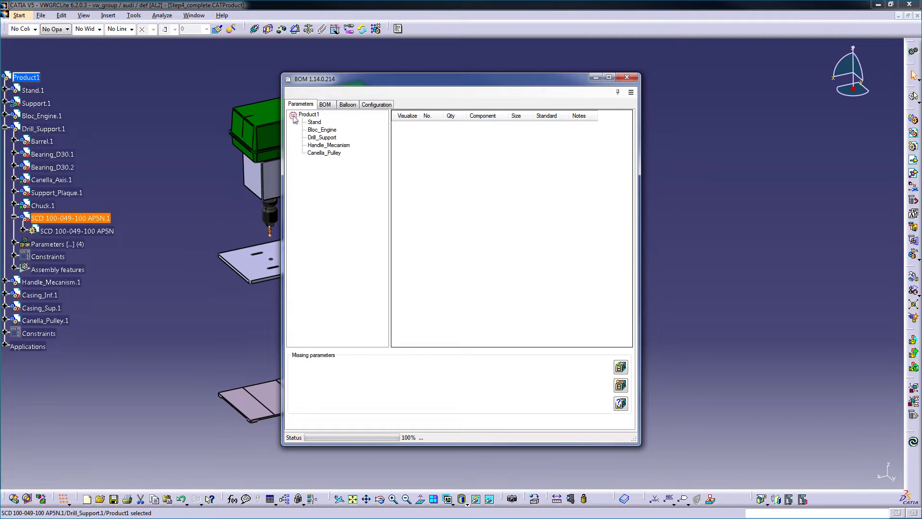
pyautogui.click(322, 138)
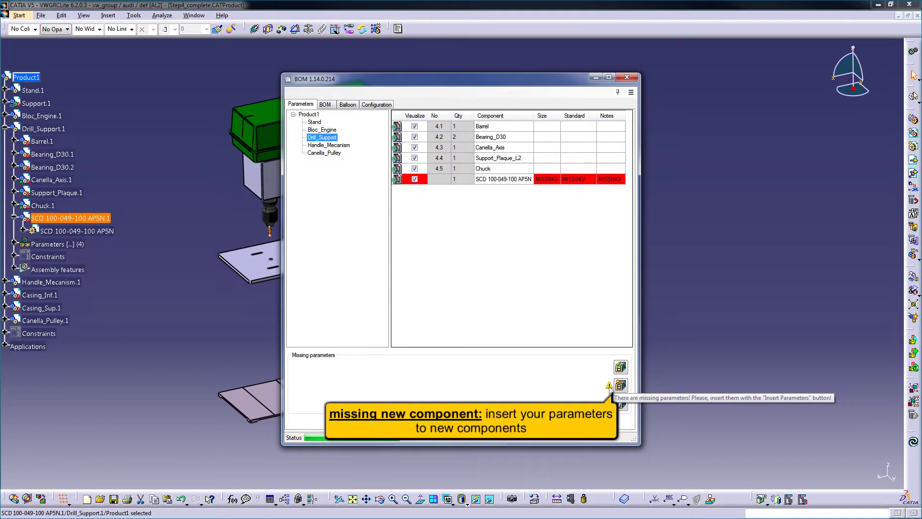
pyautogui.click(619, 386)
pyautogui.click(482, 302)
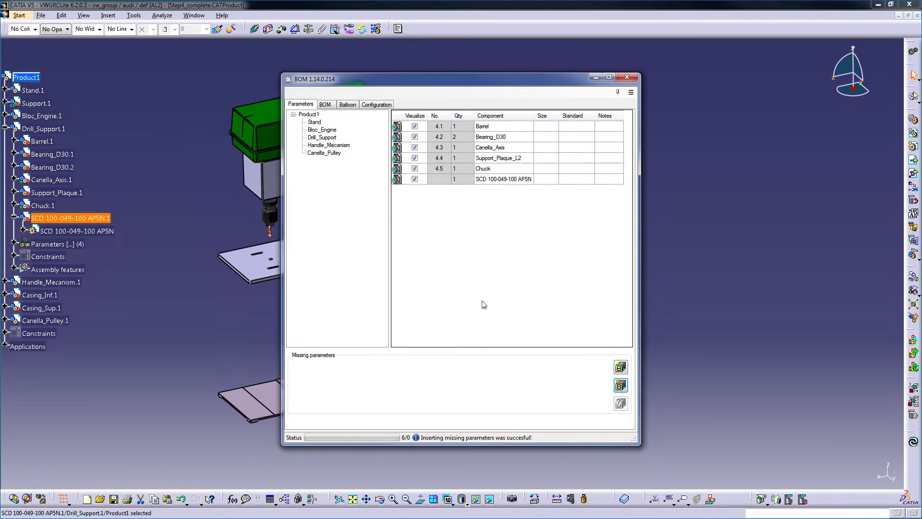
# Regenerate the BOM for STEP4_DRAWING.CATDrawing, confirming SCD 100-049-100 AP5N becomes item 4.6.
pyautogui.click(325, 104)
pyautogui.click(480, 194)
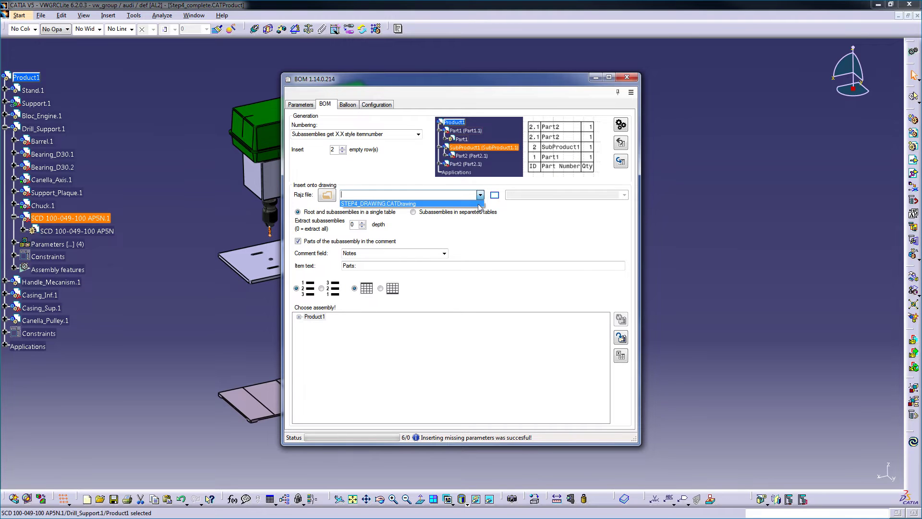
pyautogui.click(620, 125)
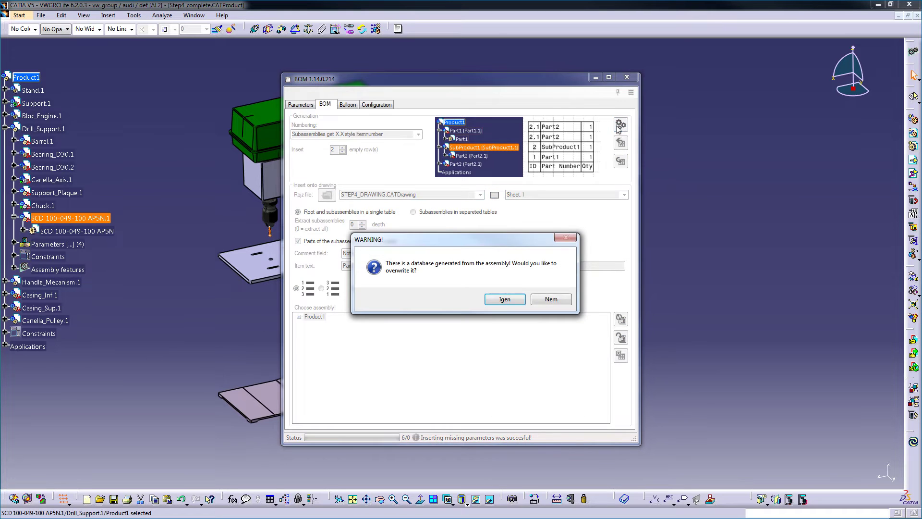
pyautogui.click(517, 297)
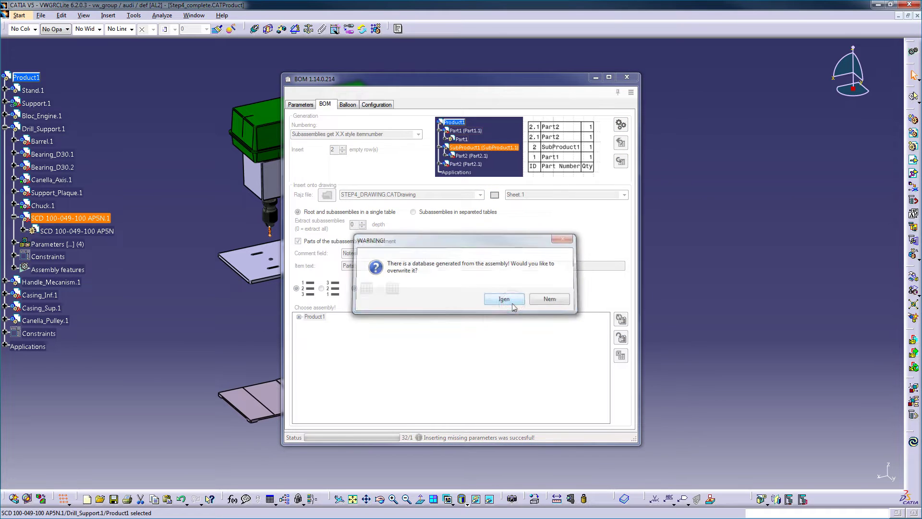
pyautogui.click(302, 105)
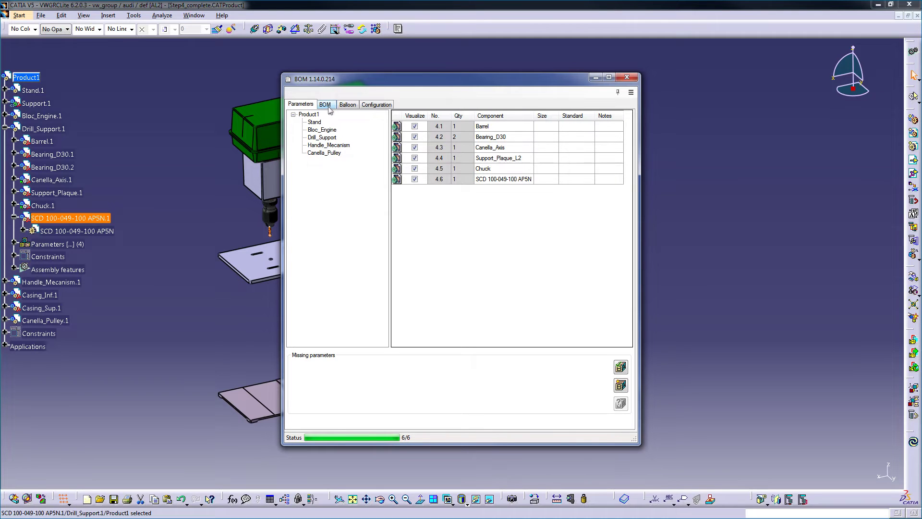
pyautogui.click(325, 104)
# Switch to STEP4_DRAWING, move the BOM window aside, and update the current sheet.
pyautogui.click(194, 16)
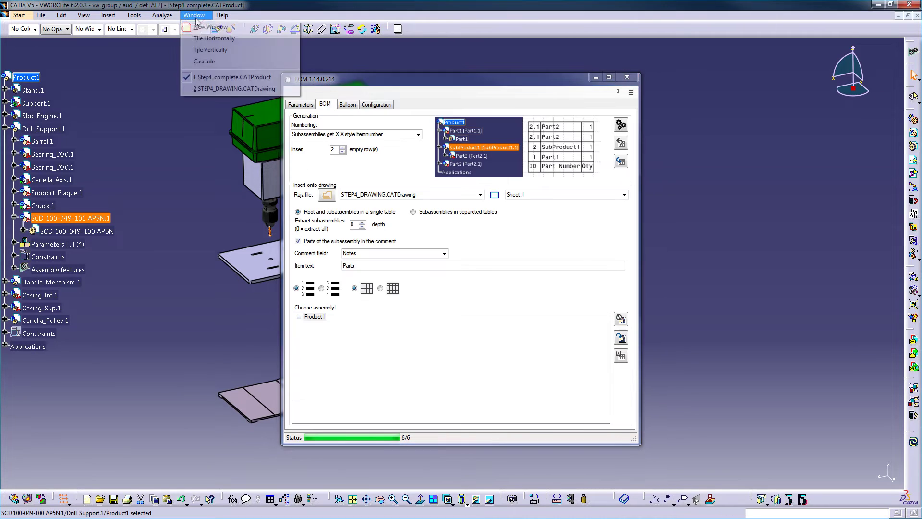
pyautogui.click(198, 89)
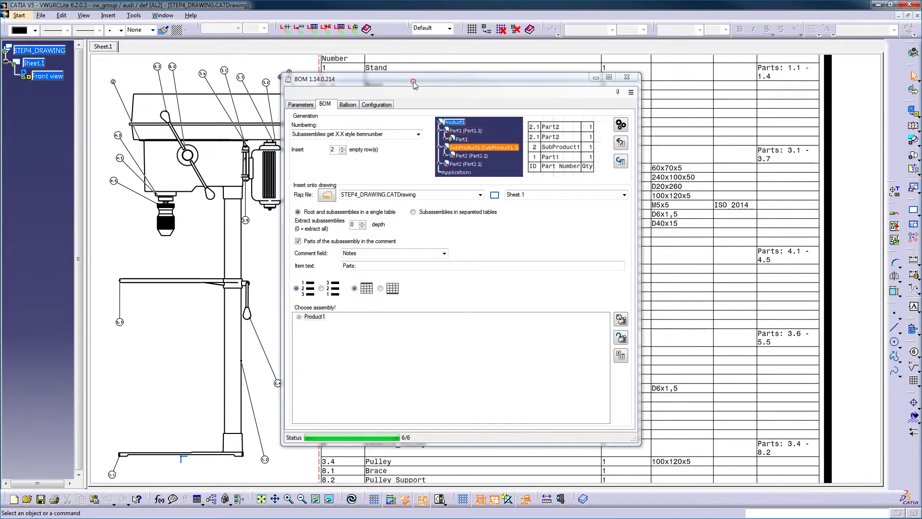
pyautogui.moveTo(412, 78); pyautogui.dragTo(651, 125)
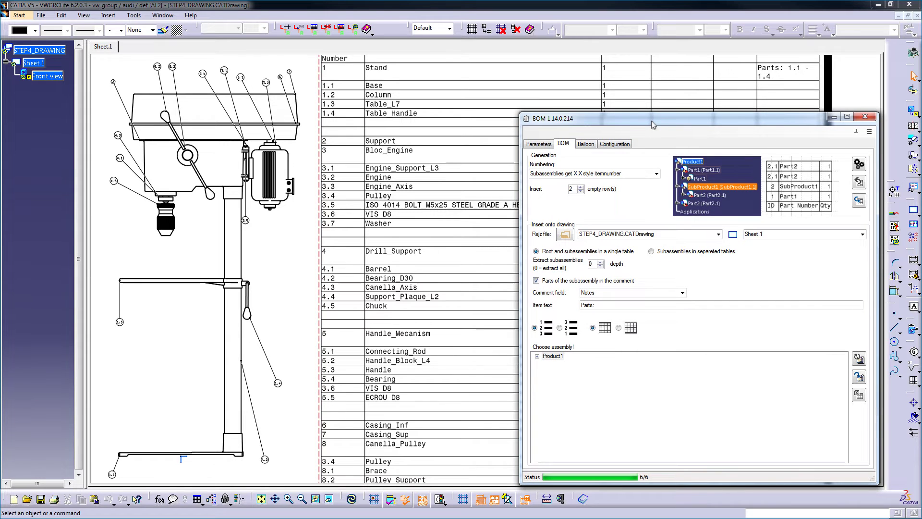
pyautogui.click(352, 499)
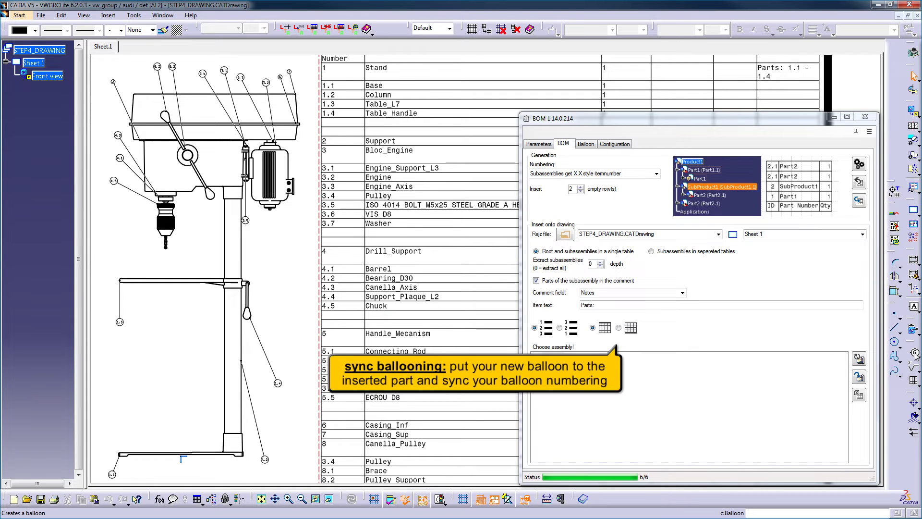
# Add a balloon on the new drill bit and renumber it to its BOM item number.
pyautogui.click(914, 353)
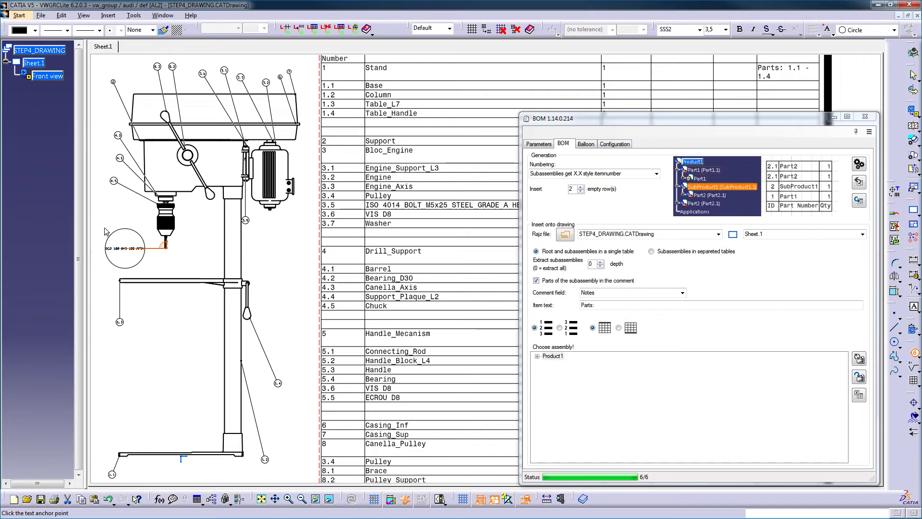
pyautogui.click(107, 231)
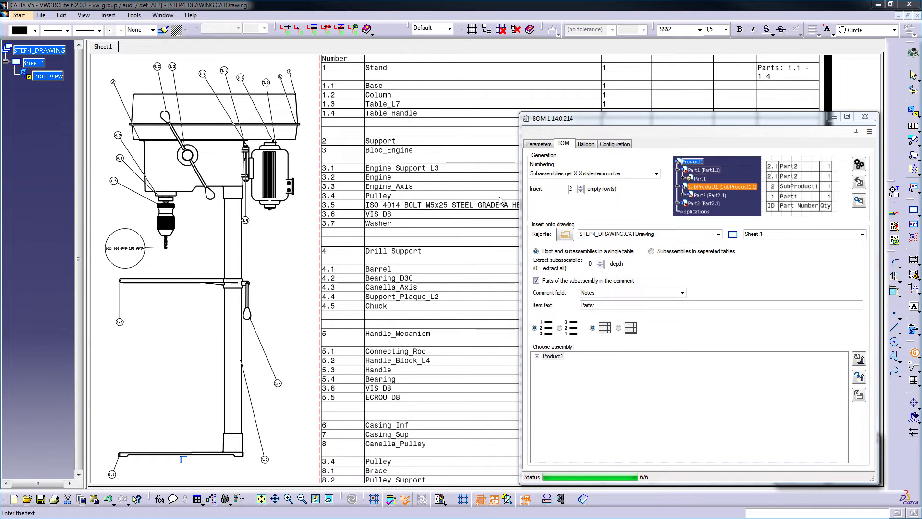
pyautogui.click(588, 144)
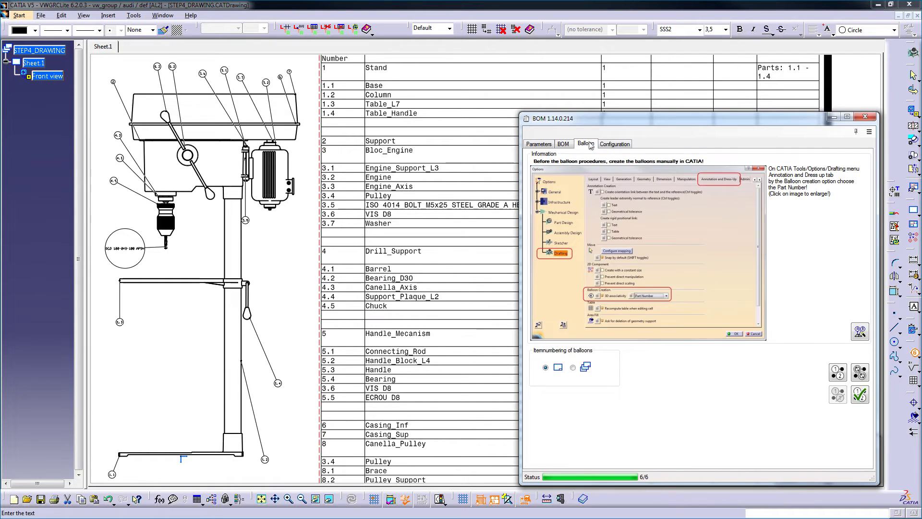
pyautogui.click(845, 371)
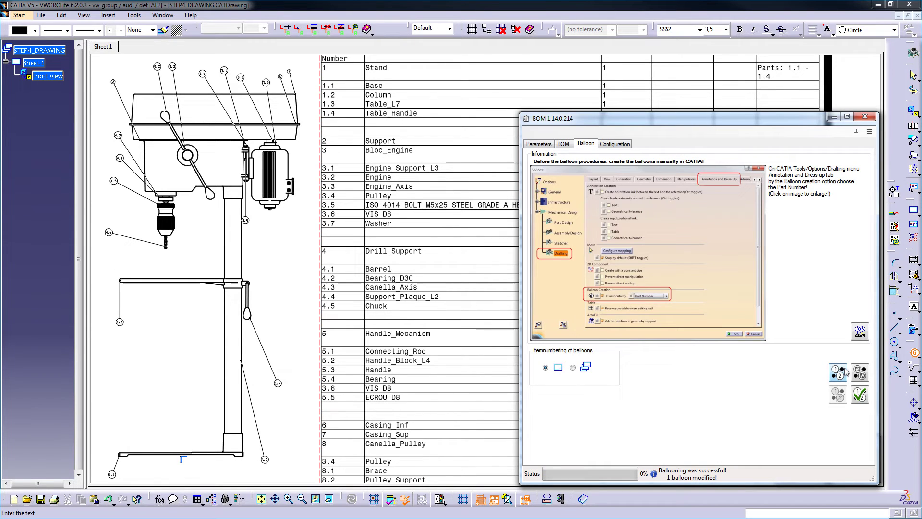
pyautogui.click(564, 144)
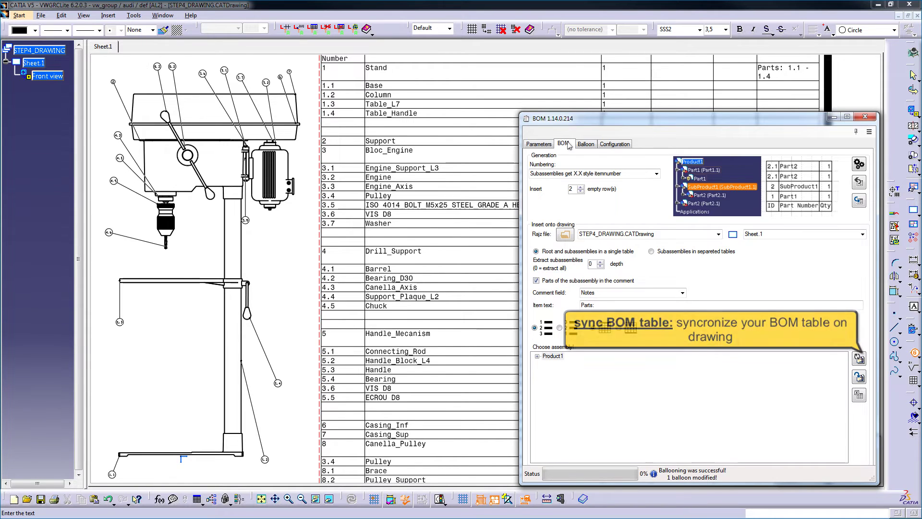
# Resynchronise the drawing's BOM table so it lists 4.6 SCD 100-049-100 AP5N.
pyautogui.click(860, 358)
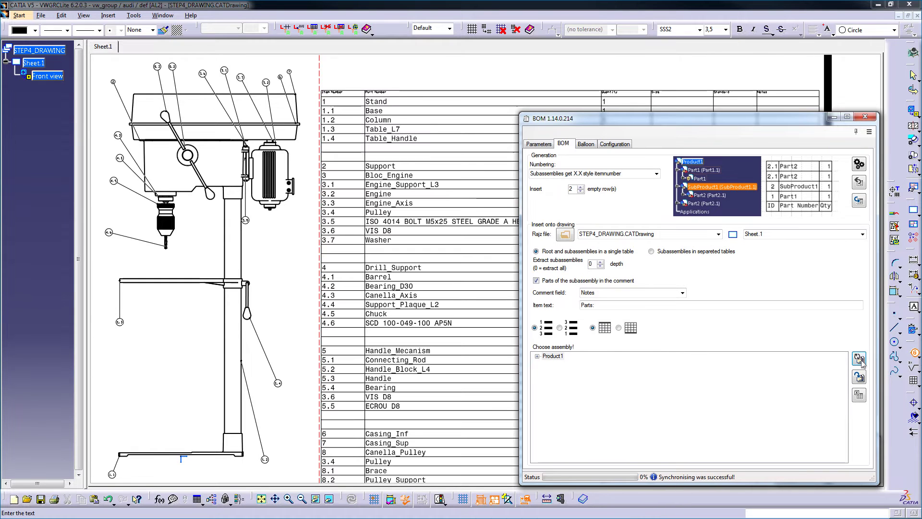
pyautogui.scroll(3, 254, 267)
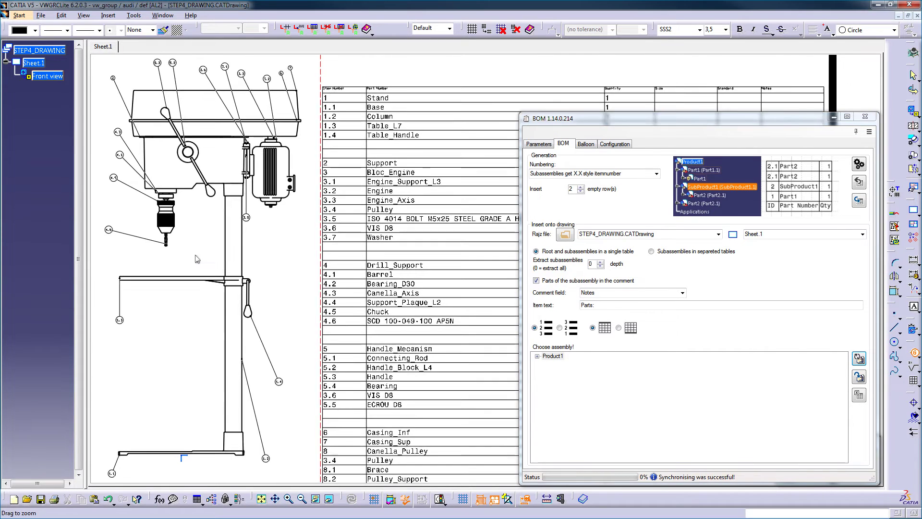
pyautogui.moveTo(165, 206)
pyautogui.mouseDown(button='middle')
pyautogui.moveTo(646, 253)
pyautogui.moveTo(374, 247)
pyautogui.moveTo(142, 206)
pyautogui.mouseUp(button='middle')
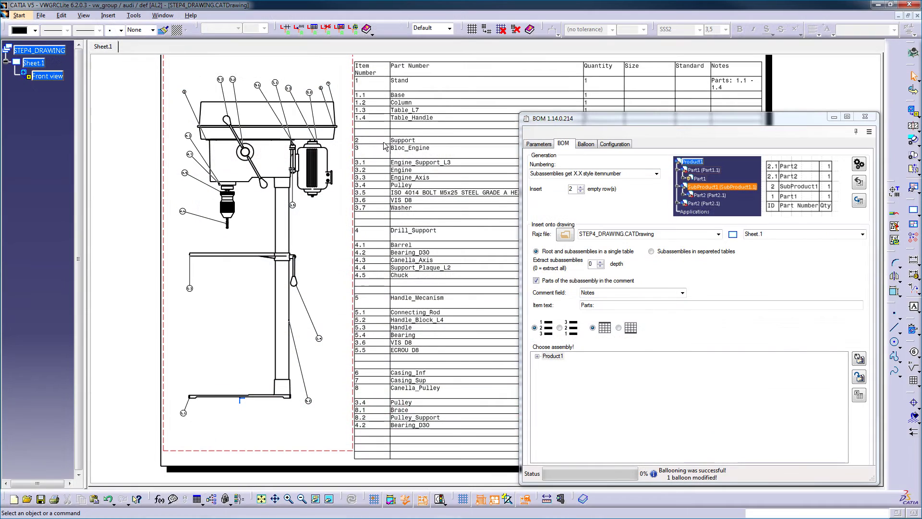
# Export Product1's BOM table to an Excel workbook named Product1 in _Temp.
pyautogui.click(553, 355)
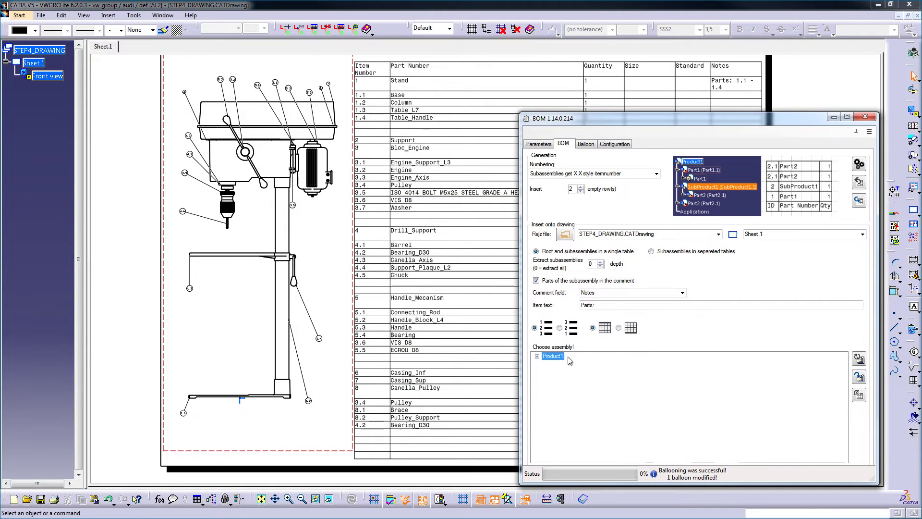
pyautogui.click(859, 398)
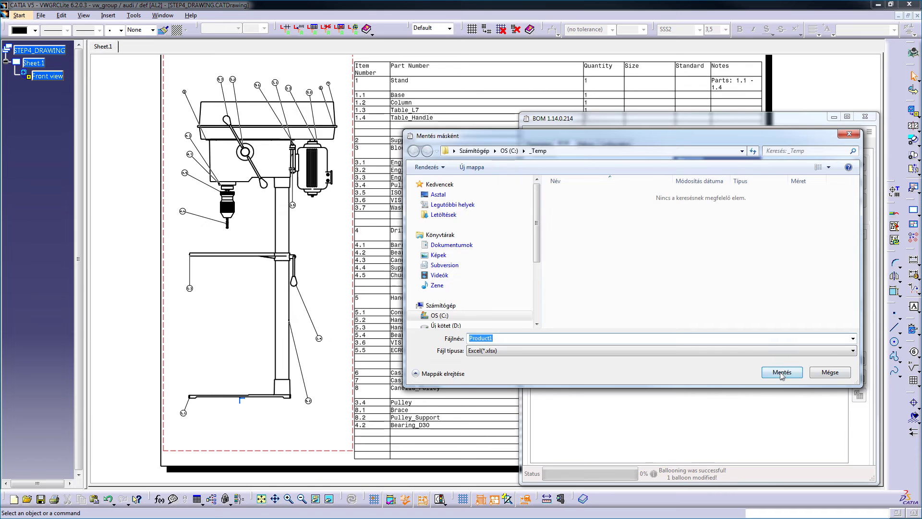
pyautogui.click(780, 373)
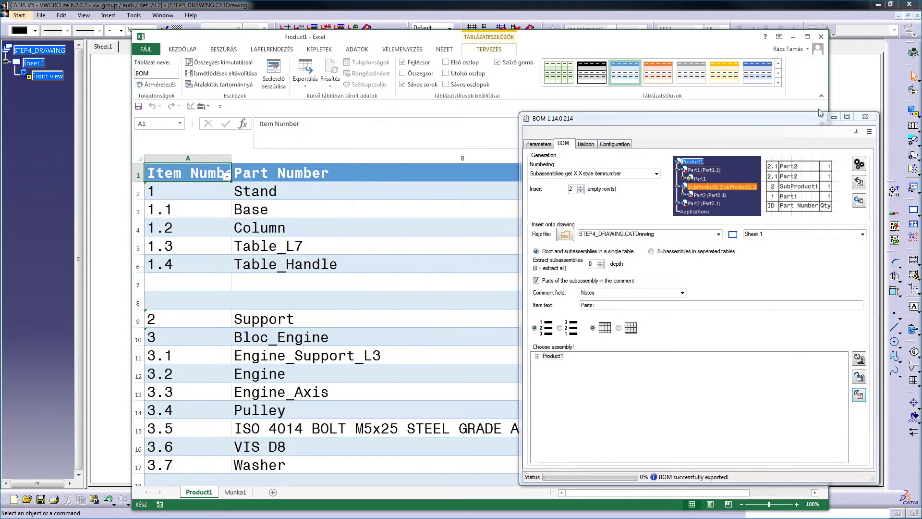
# Maximize the exported BOM workbook in Excel and autofit the Notes and Item Number columns.
pyautogui.click(832, 118)
pyautogui.click(807, 37)
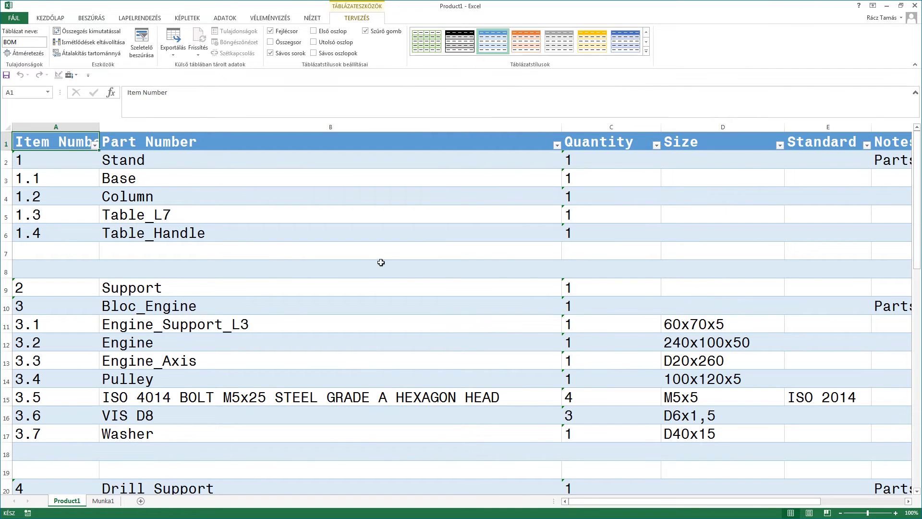
pyautogui.keyDown('ctrl'); pyautogui.scroll(-1, 381, 263); pyautogui.keyUp('ctrl')
pyautogui.keyDown('ctrl'); pyautogui.scroll(-1, 381, 263); pyautogui.keyUp('ctrl')
pyautogui.keyDown('ctrl'); pyautogui.scroll(-1, 381, 263); pyautogui.keyUp('ctrl')
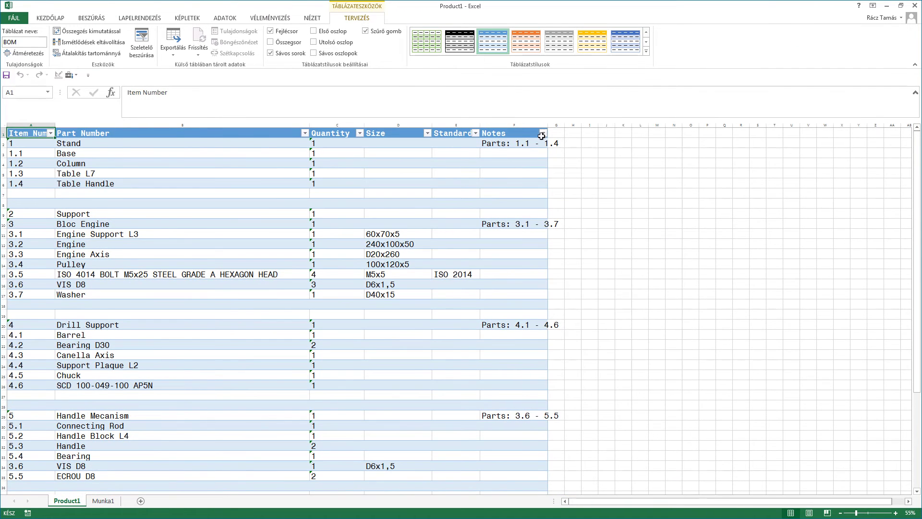
pyautogui.doubleClick(549, 122)
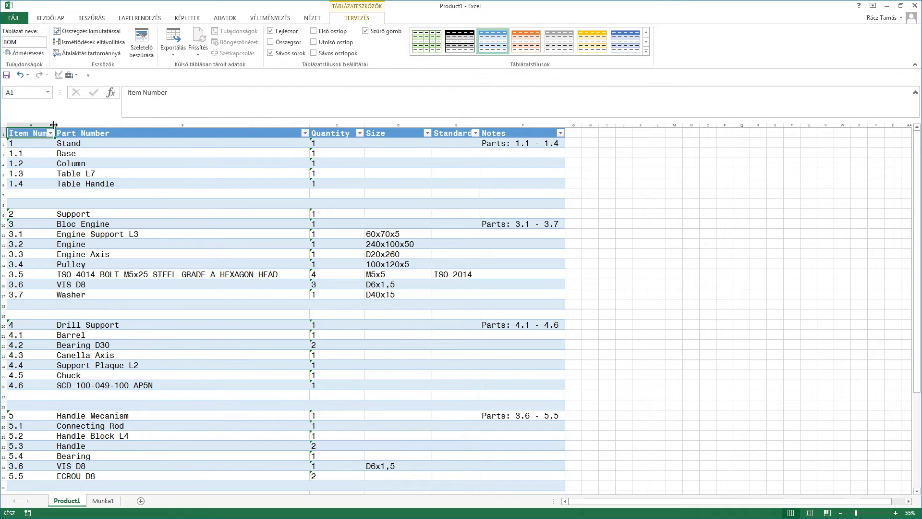
pyautogui.doubleClick(54, 122)
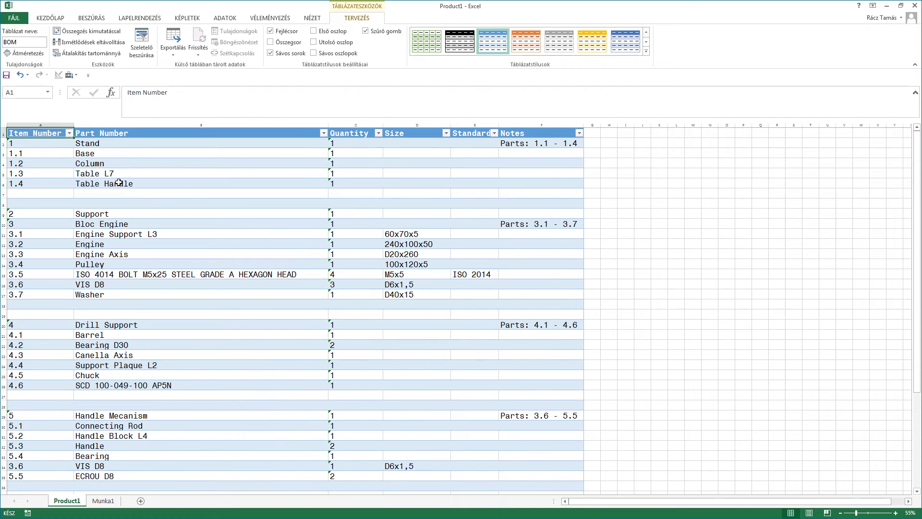
pyautogui.scroll(-3, 119, 184)
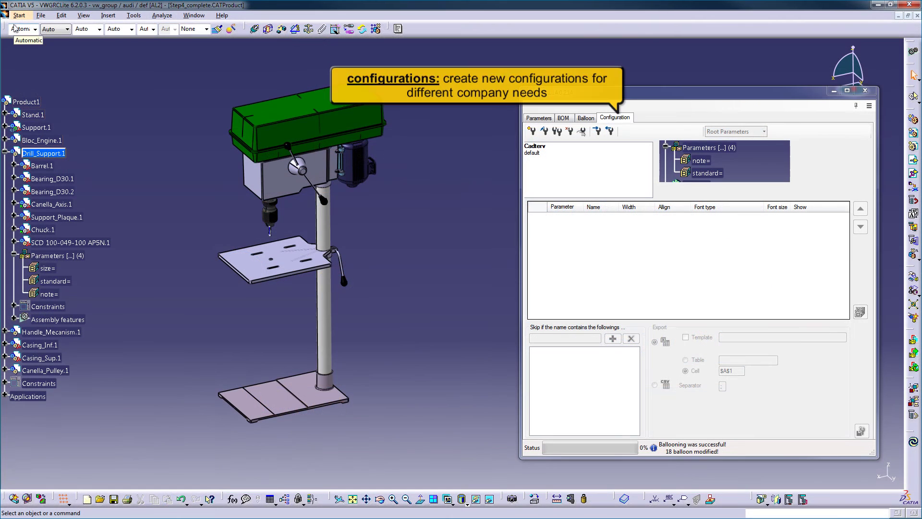
# Hide the ShowInBom column in the Cadterv BOM configuration and save it.
pyautogui.click(534, 146)
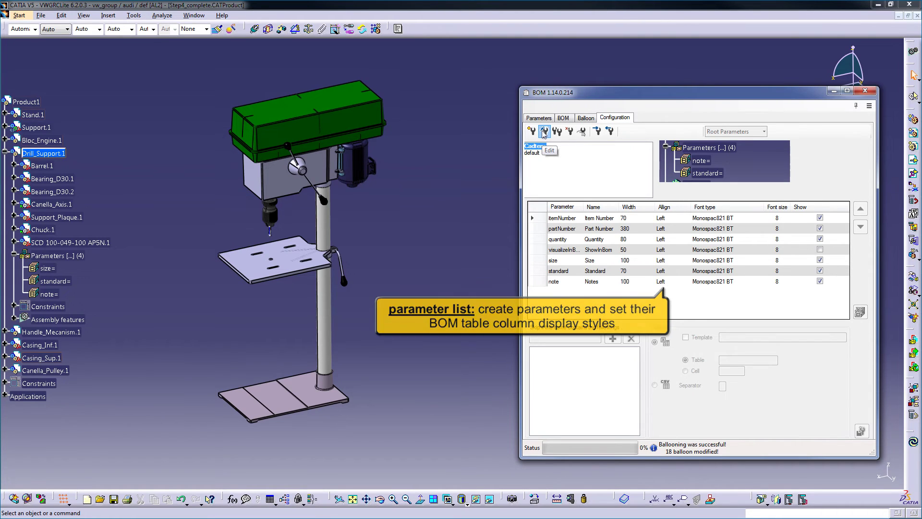
pyautogui.click(545, 132)
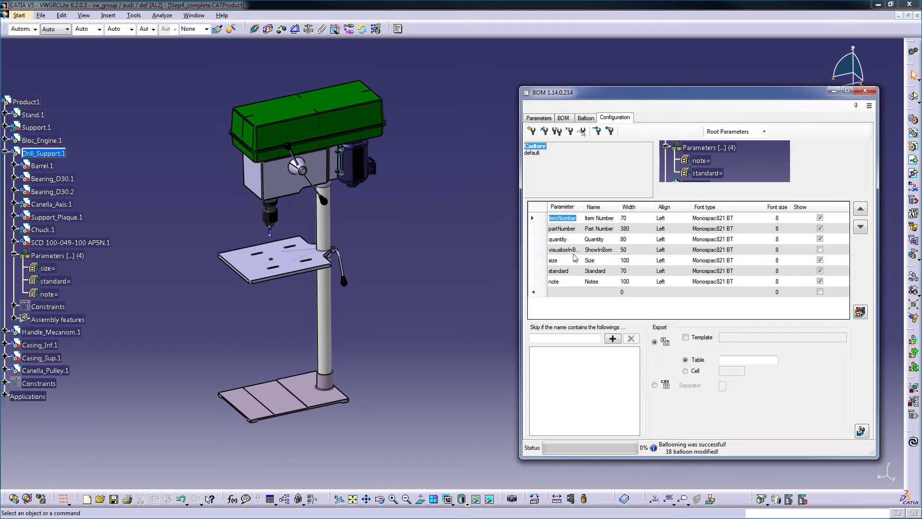
pyautogui.click(820, 250)
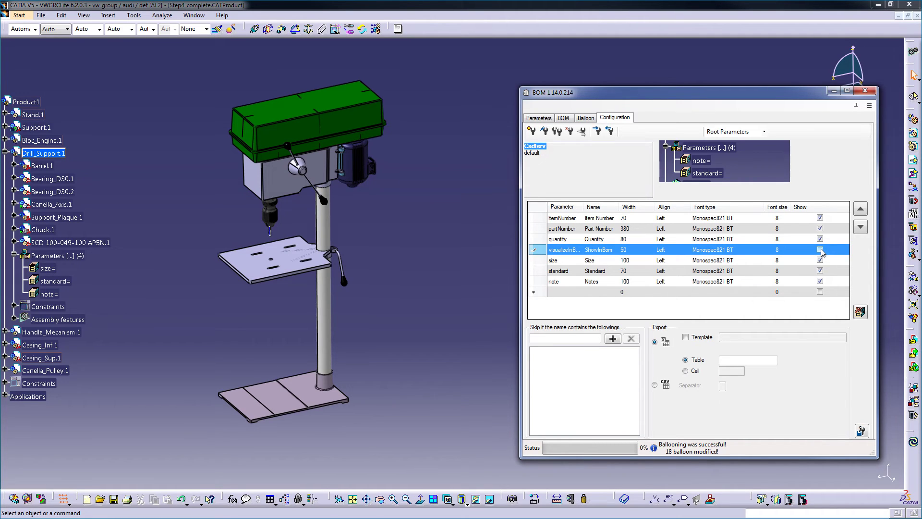
pyautogui.click(862, 432)
pyautogui.click(539, 147)
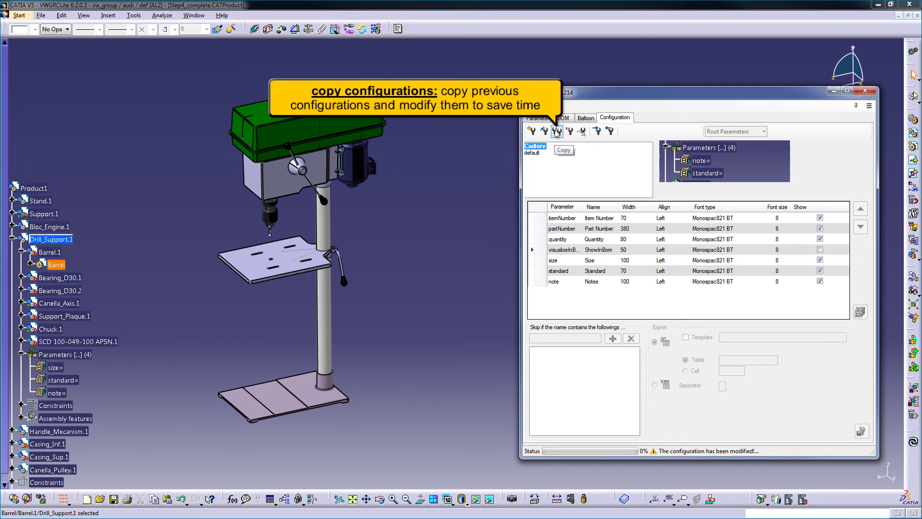
# Copy Cadterv under the default name Cadterv_copy and make that copy the active configuration.
pyautogui.click(556, 131)
pyautogui.write('Cadterv_copy')
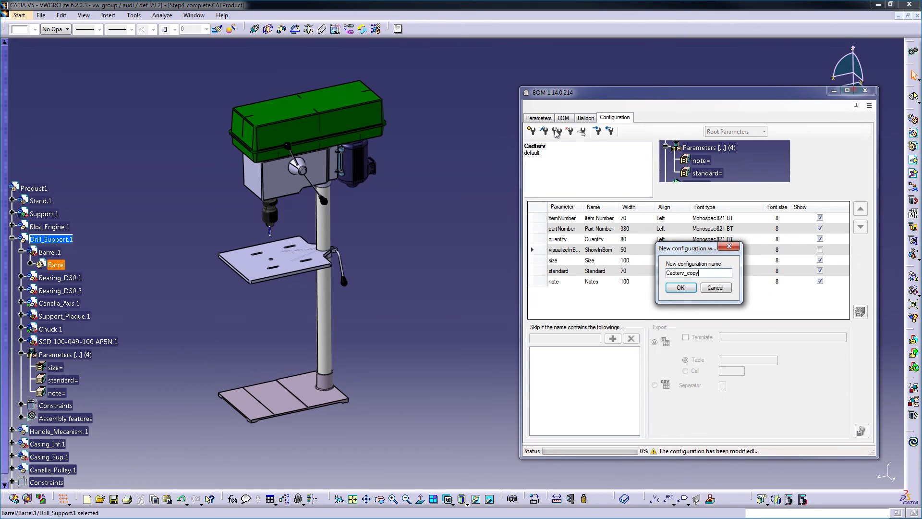
pyautogui.press('Return')
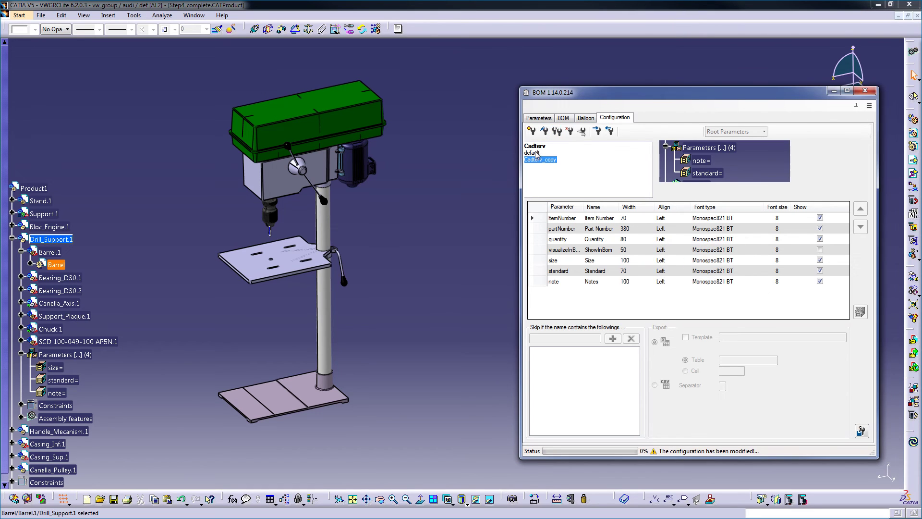
pyautogui.doubleClick(538, 160)
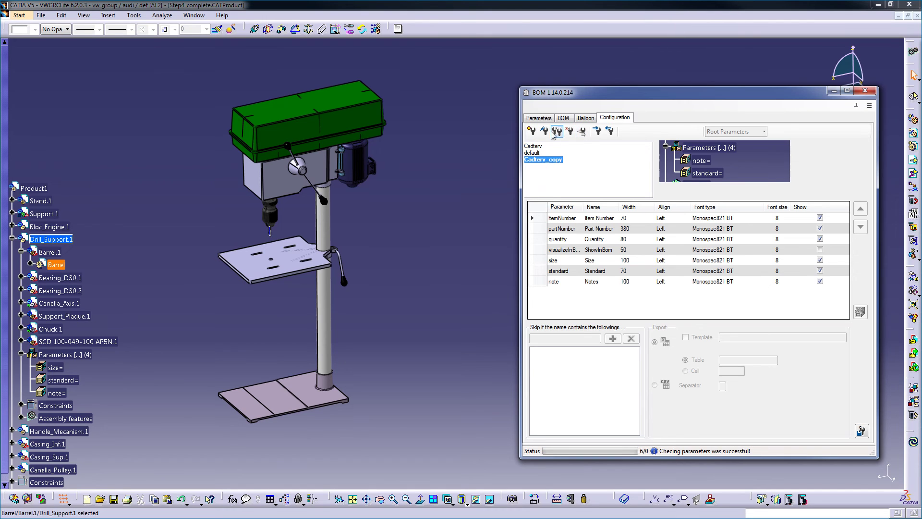
# Delete the note parameter from Cadterv_copy and the model, then save the configuration.
pyautogui.click(548, 157)
pyautogui.click(567, 281)
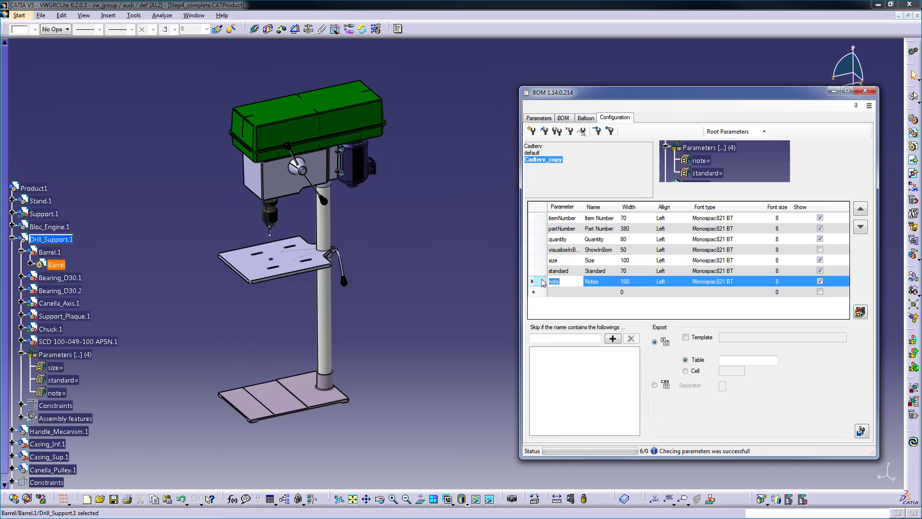
pyautogui.click(860, 312)
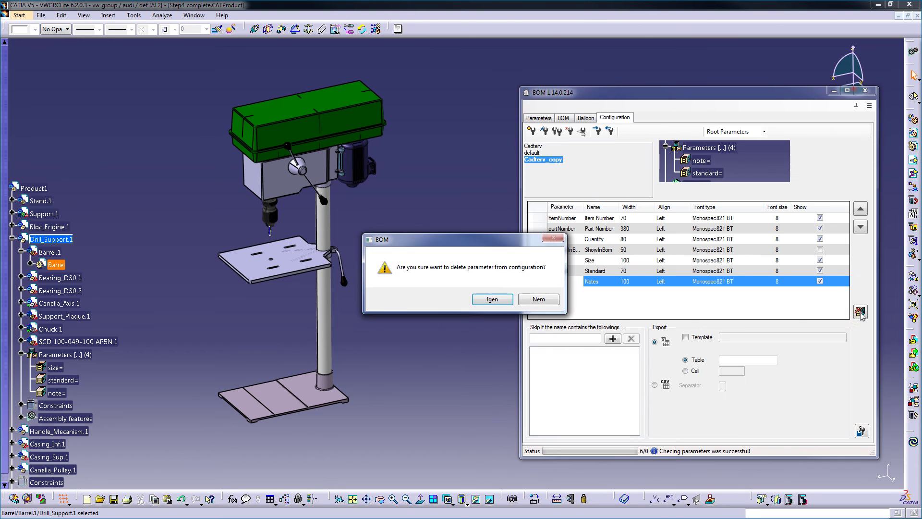
pyautogui.click(506, 301)
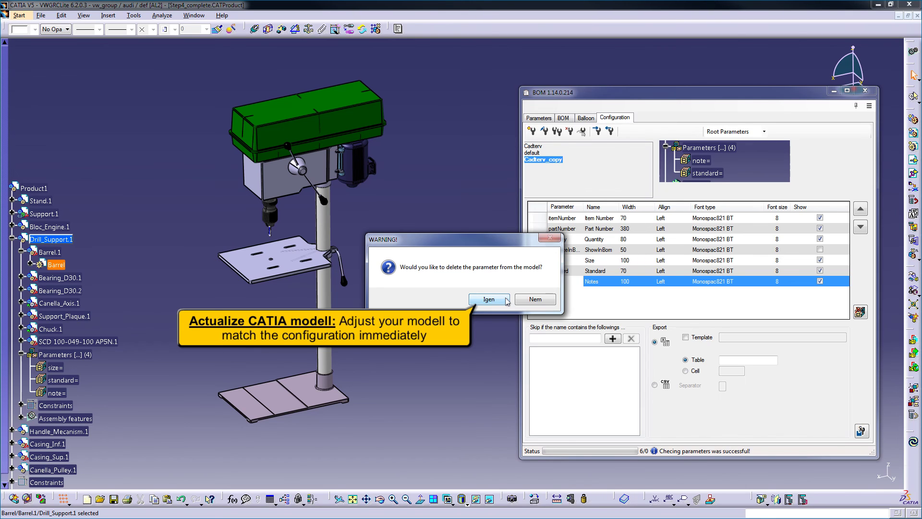
pyautogui.click(506, 302)
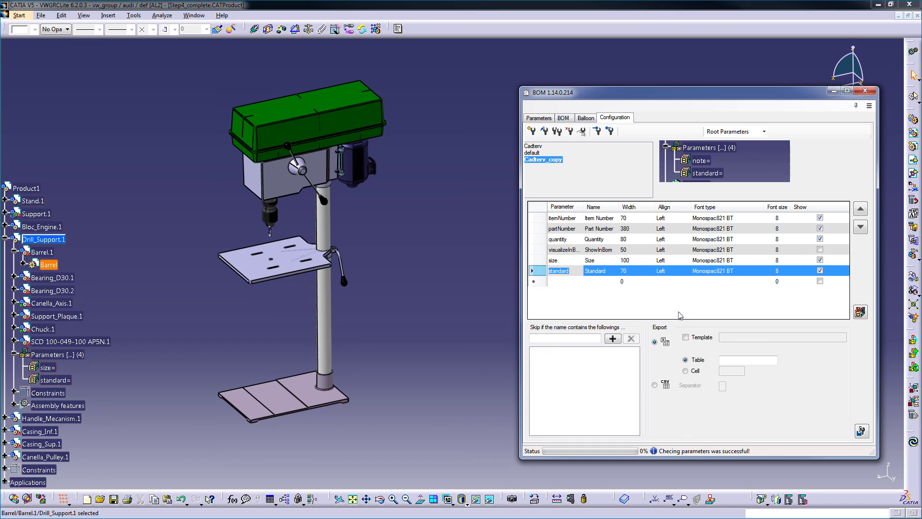
pyautogui.click(861, 431)
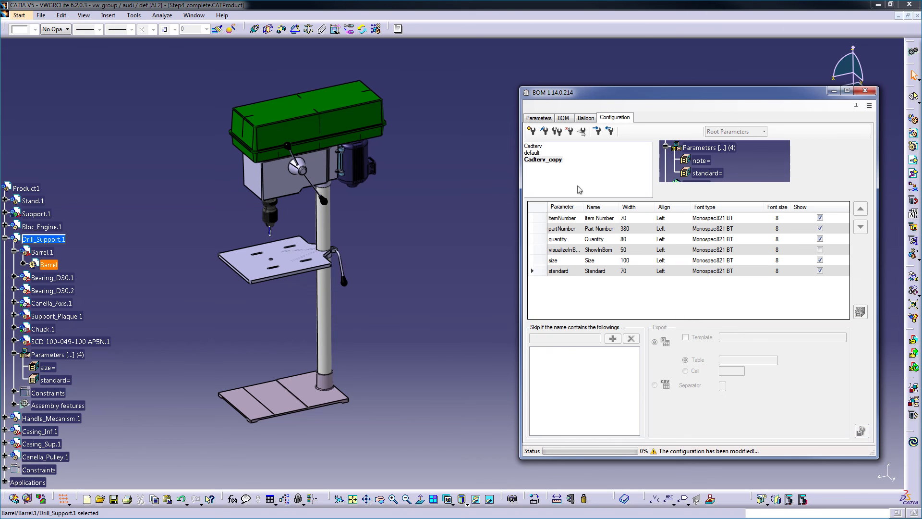